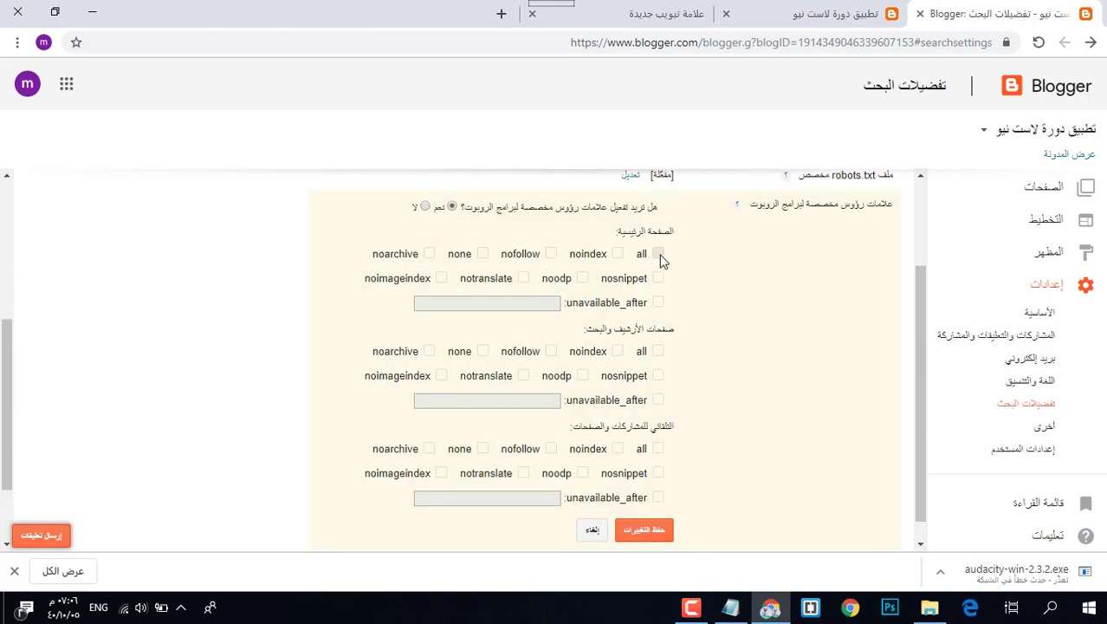
- Enable the "all" robots header tag for the homepage, archive and search pages, and default posts and pages, and save the changes
click(659, 252)
click(656, 352)
click(658, 450)
click(663, 533)
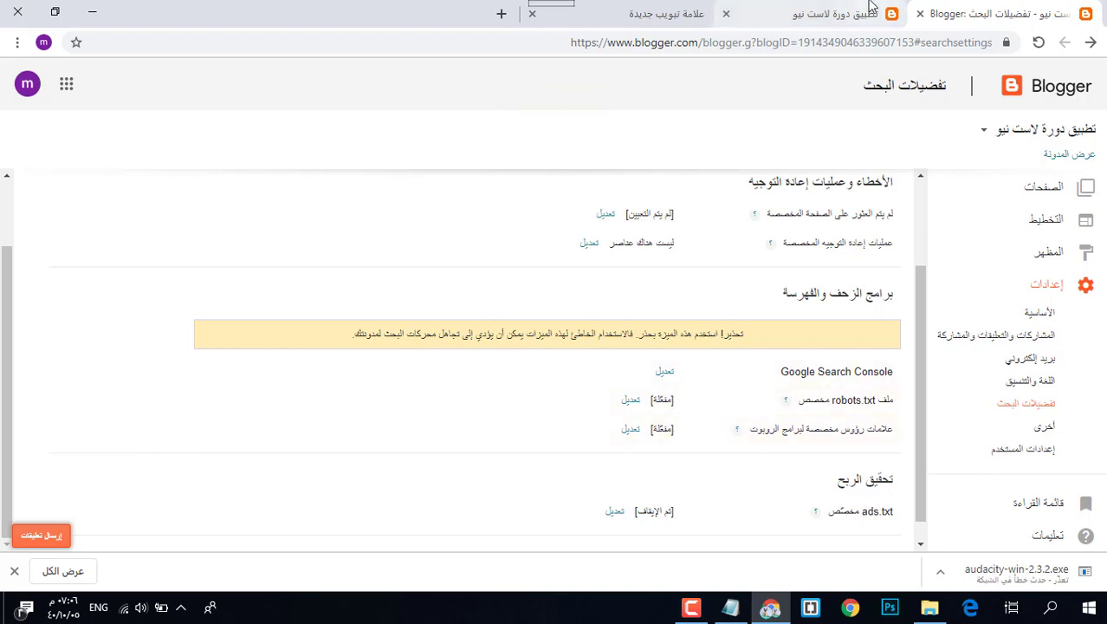
- Search Google for "ادوات مشرفي المواقع" and open the Google Search Console result
click(710, 14)
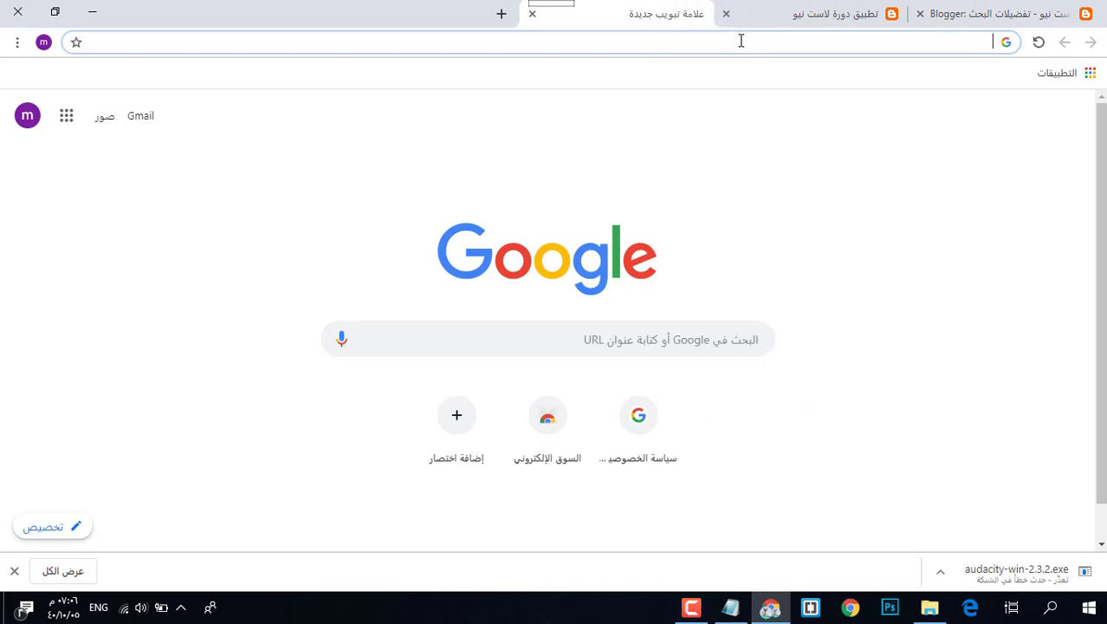
text(h)
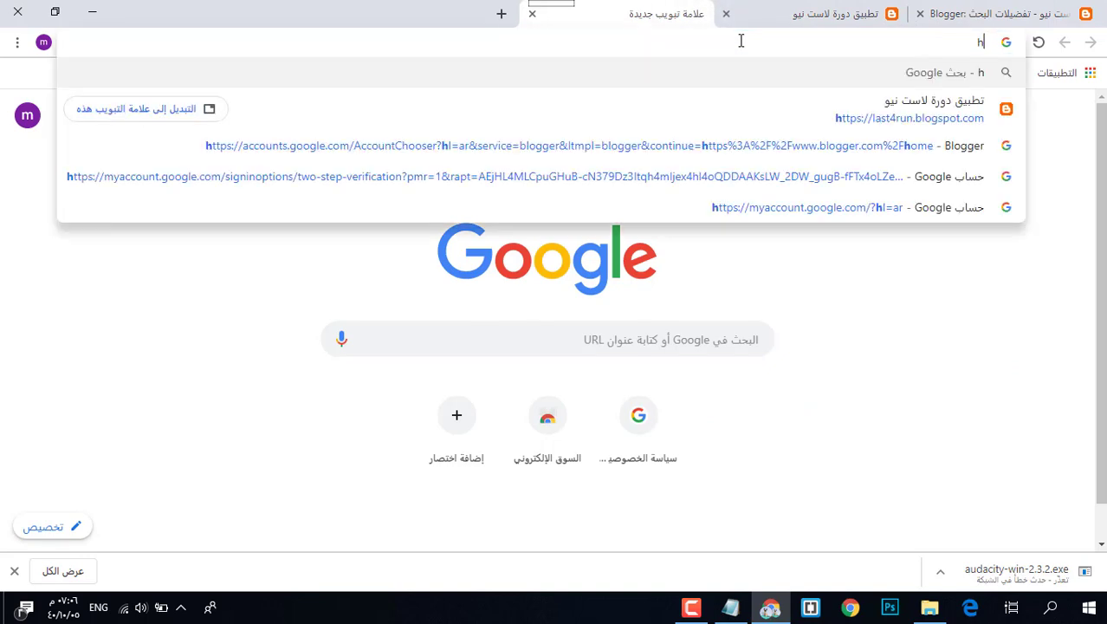
key(BackSpace)
key(alt+shift)
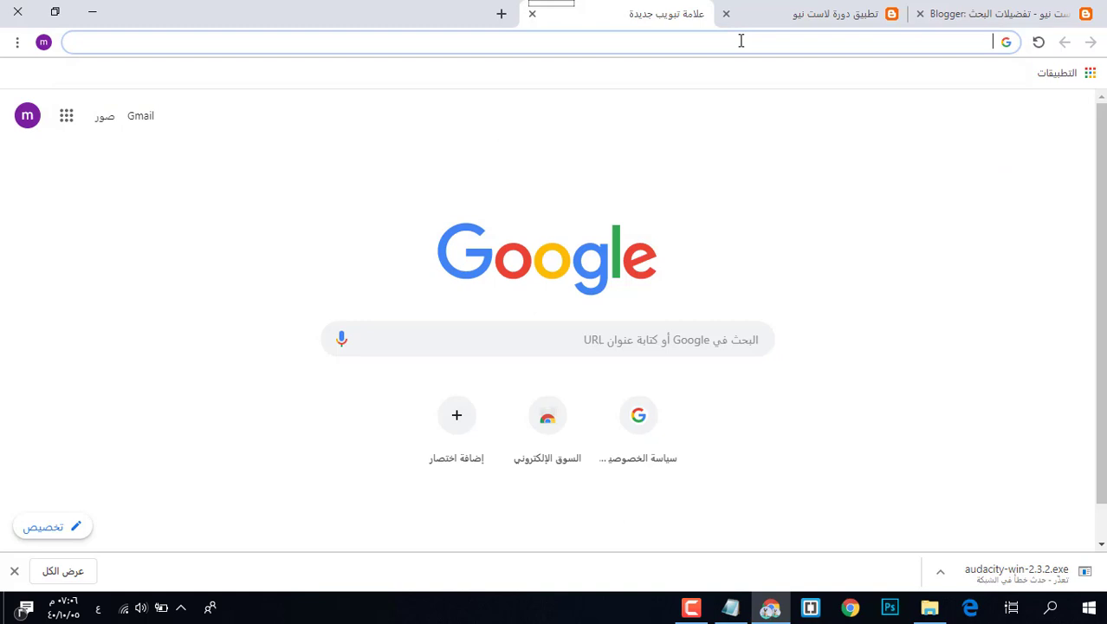
text(ادوات)
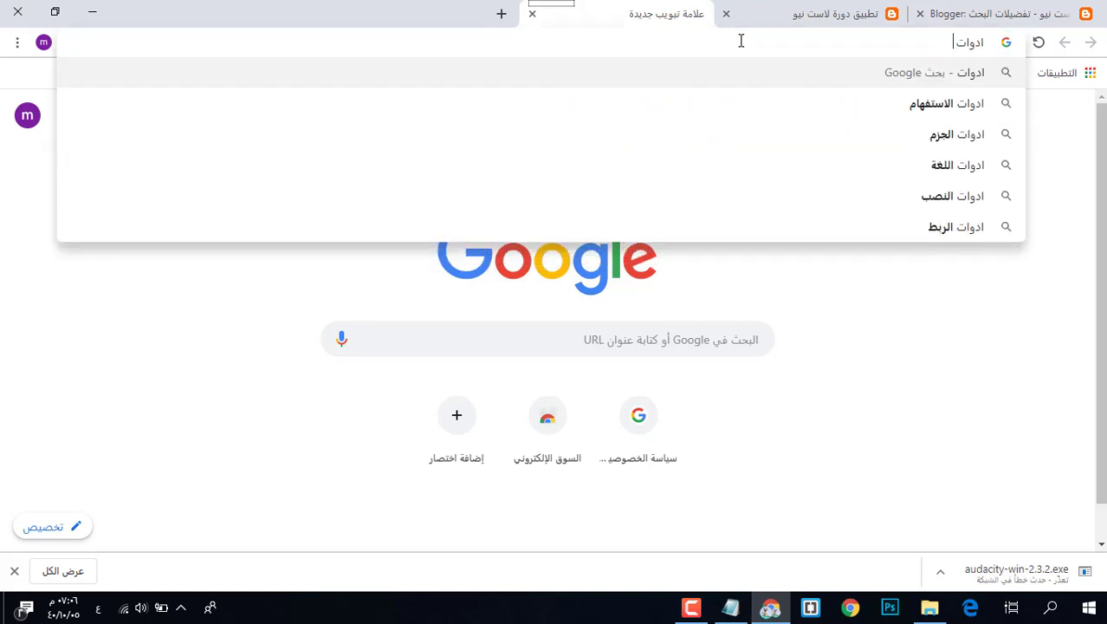
text( مشر)
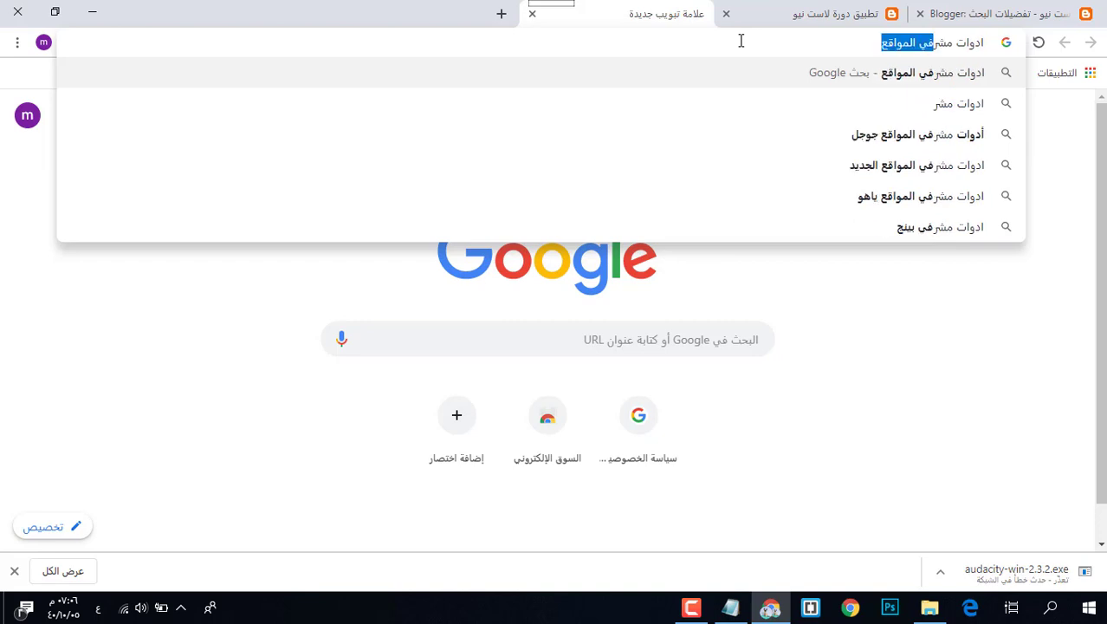
text(في)
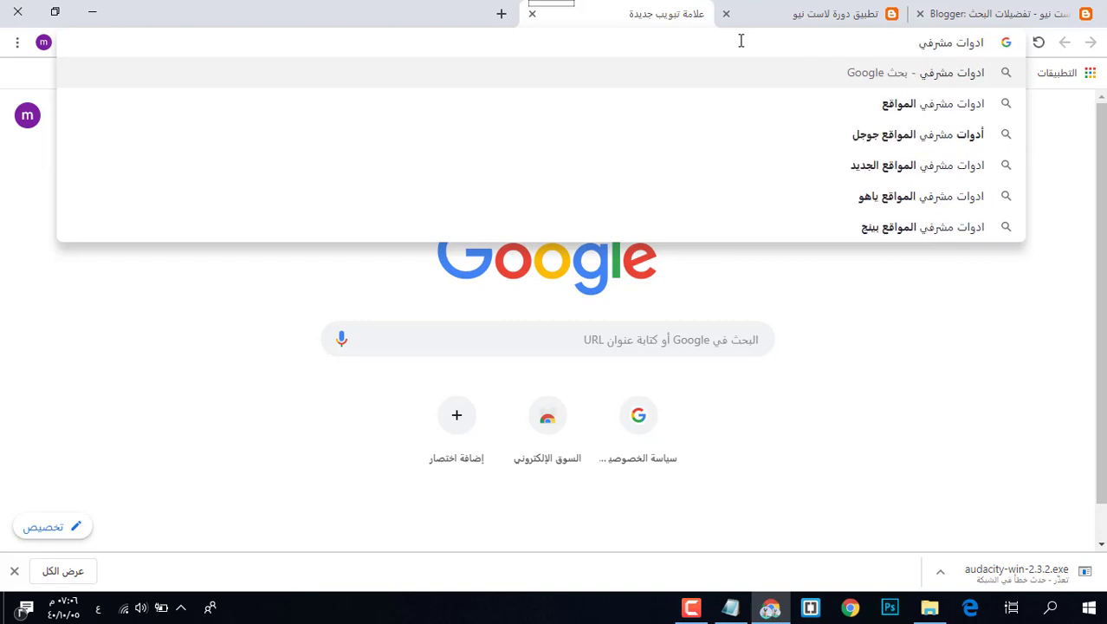
click(748, 104)
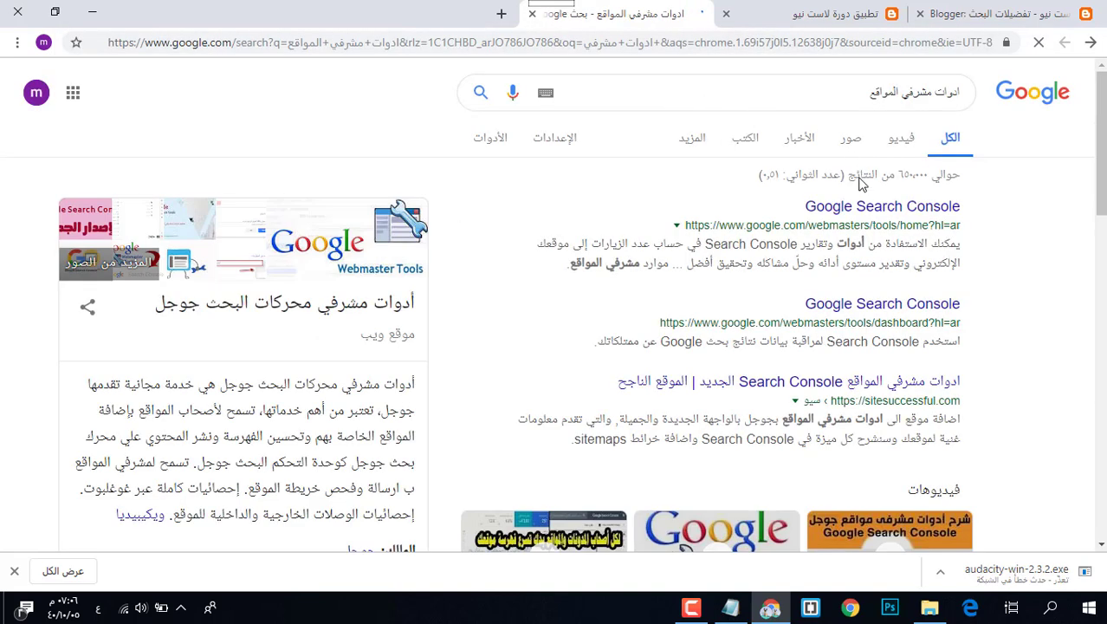
click(872, 217)
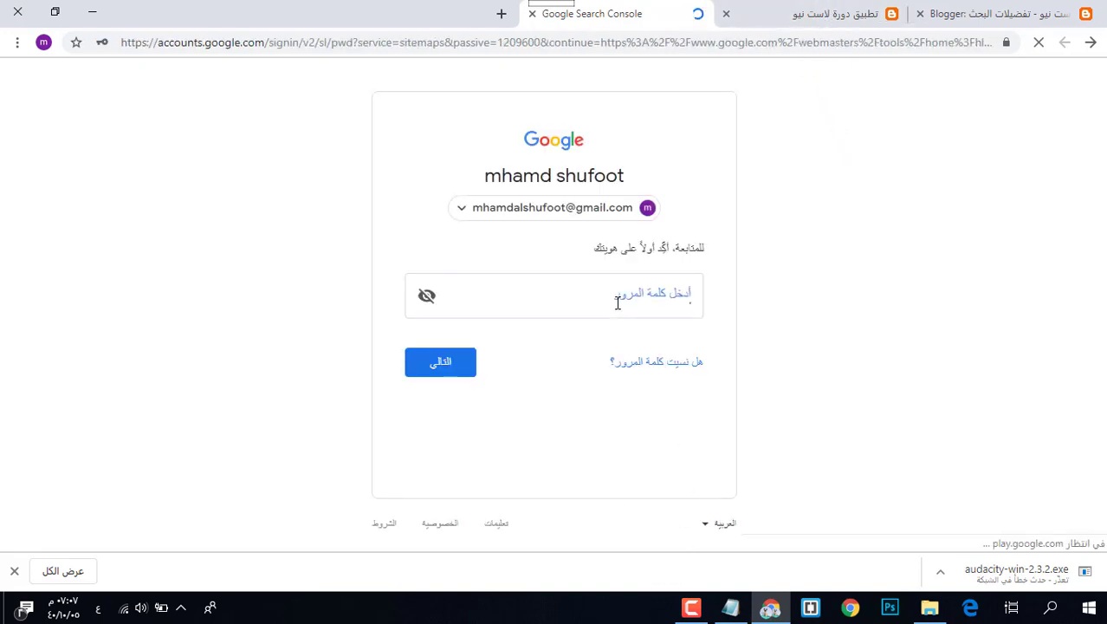
- Sign in with the account password and enter Search Console from its start page
click(618, 302)
click(574, 341)
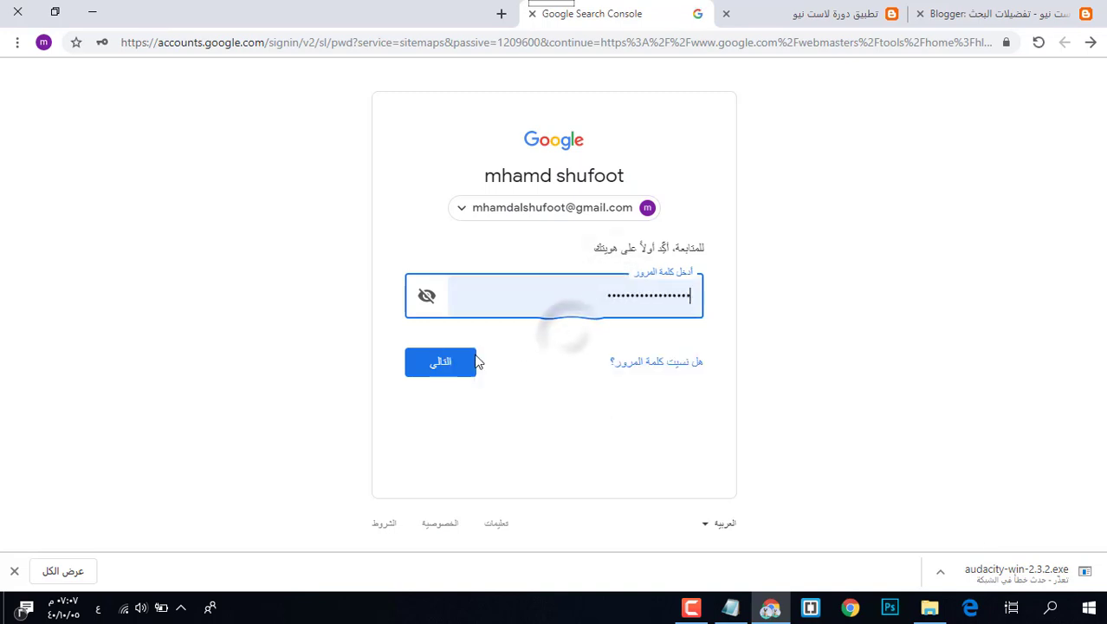
click(457, 364)
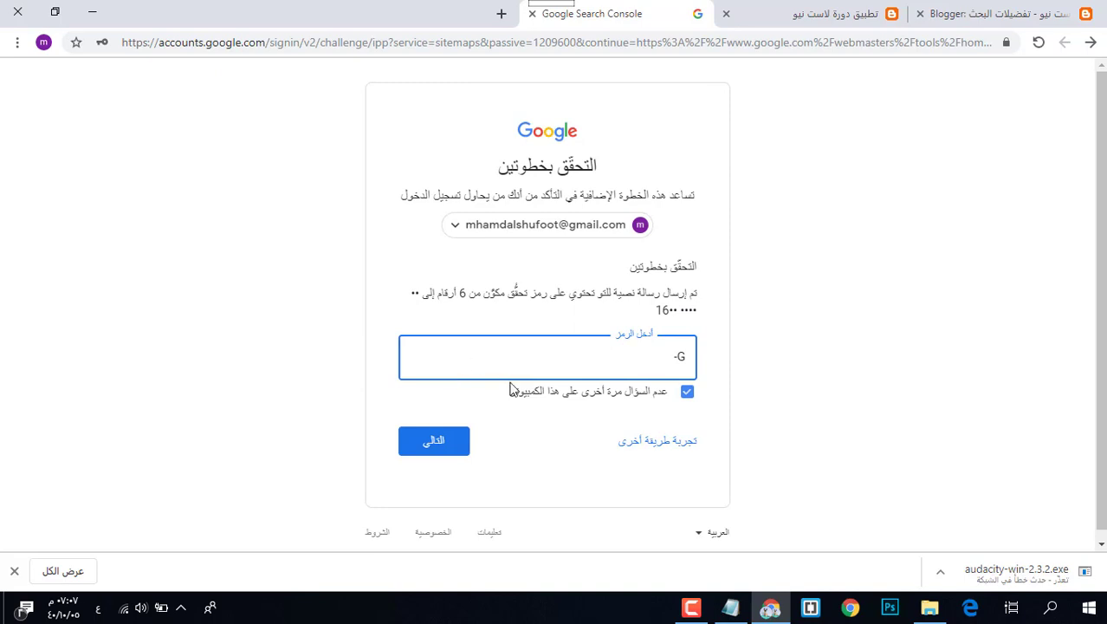
click(674, 613)
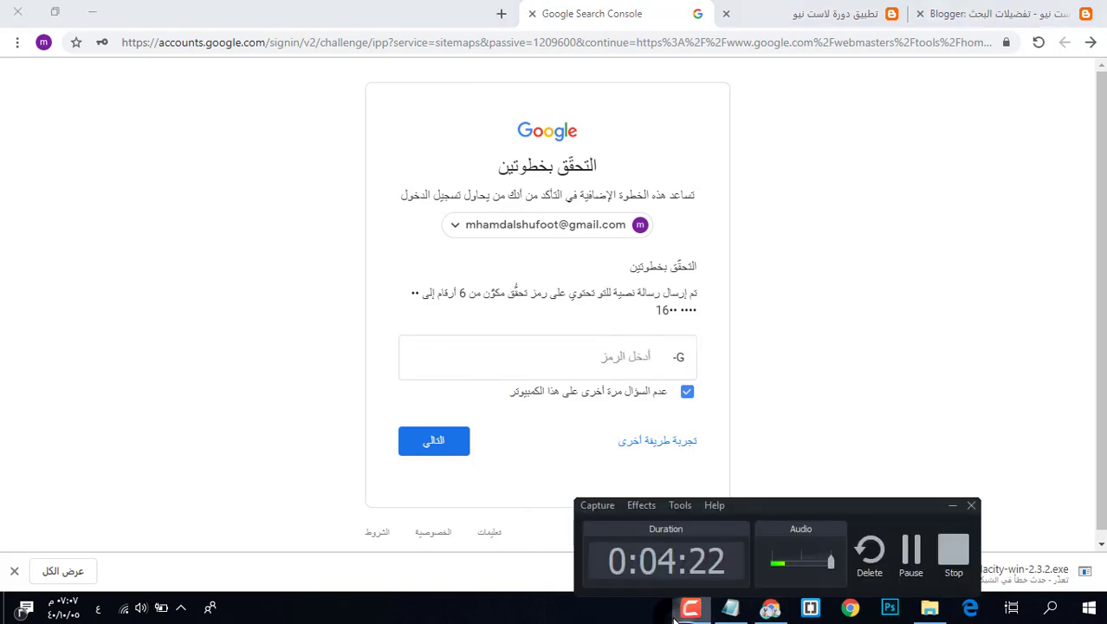
click(902, 551)
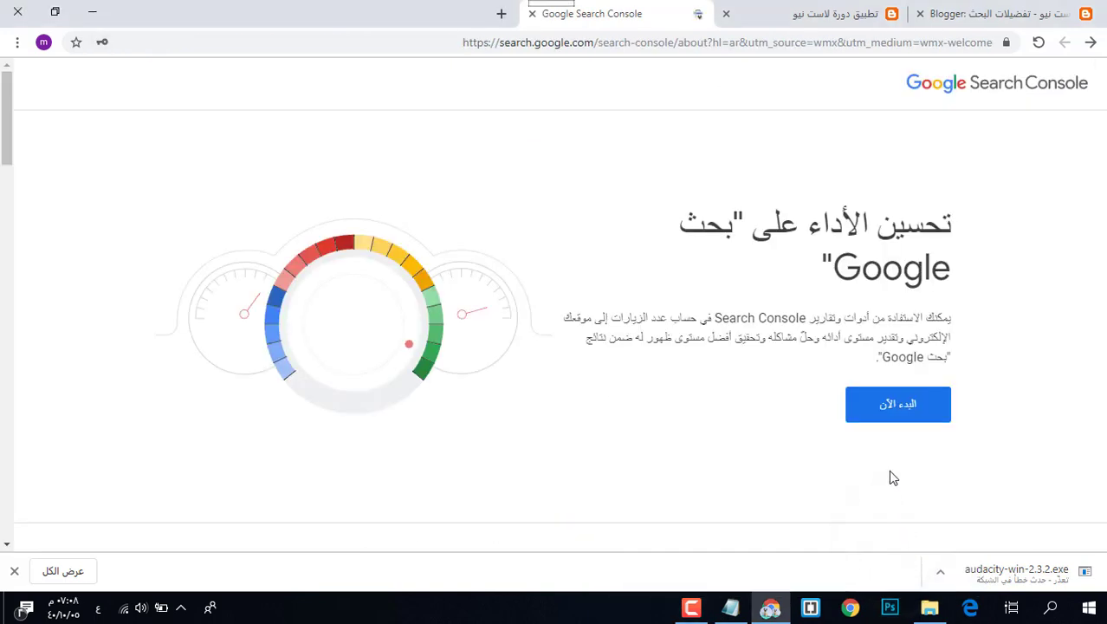
click(879, 424)
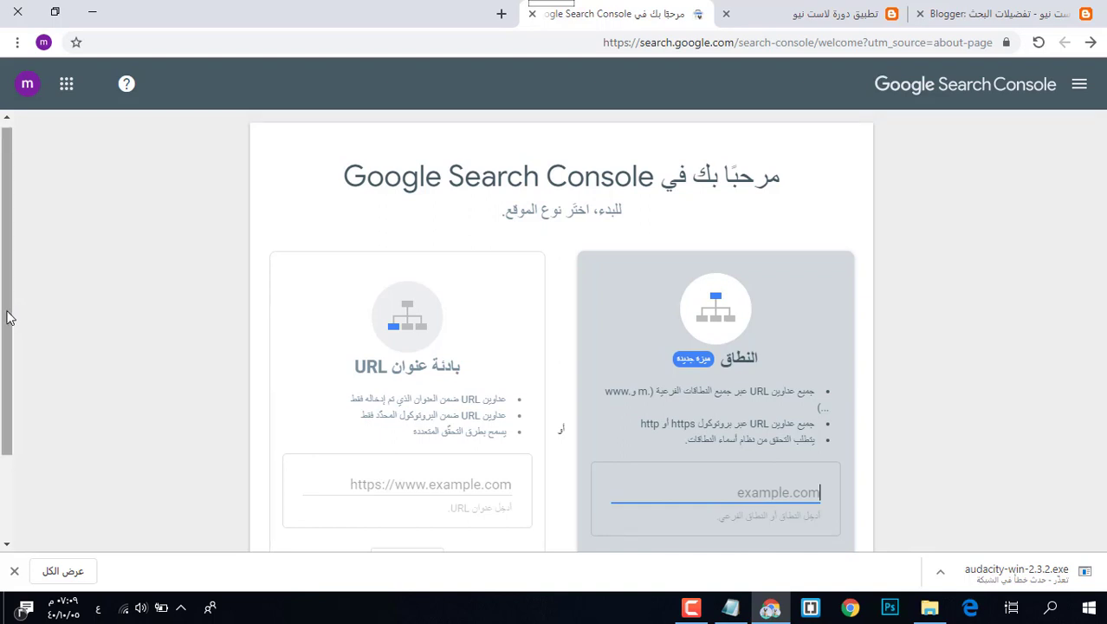
- Choose the URL prefix property type on the Search Console welcome page
drag(7, 318, 12, 351)
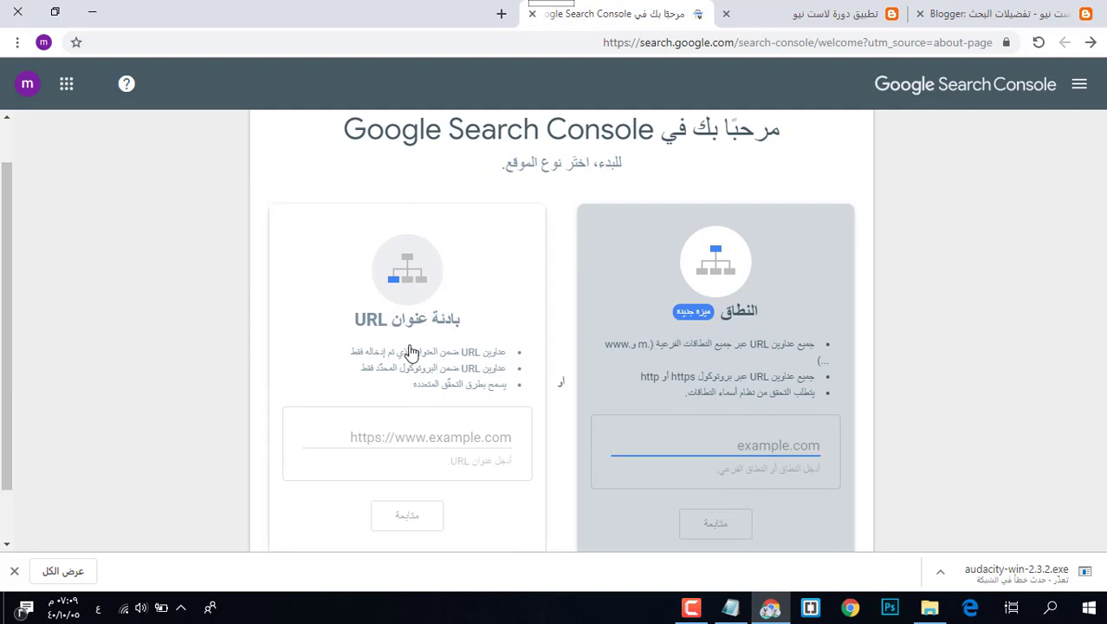
mouse_move(632, 325)
mouse_down()
mouse_move(598, 324)
mouse_move(625, 341)
mouse_move(611, 329)
mouse_up()
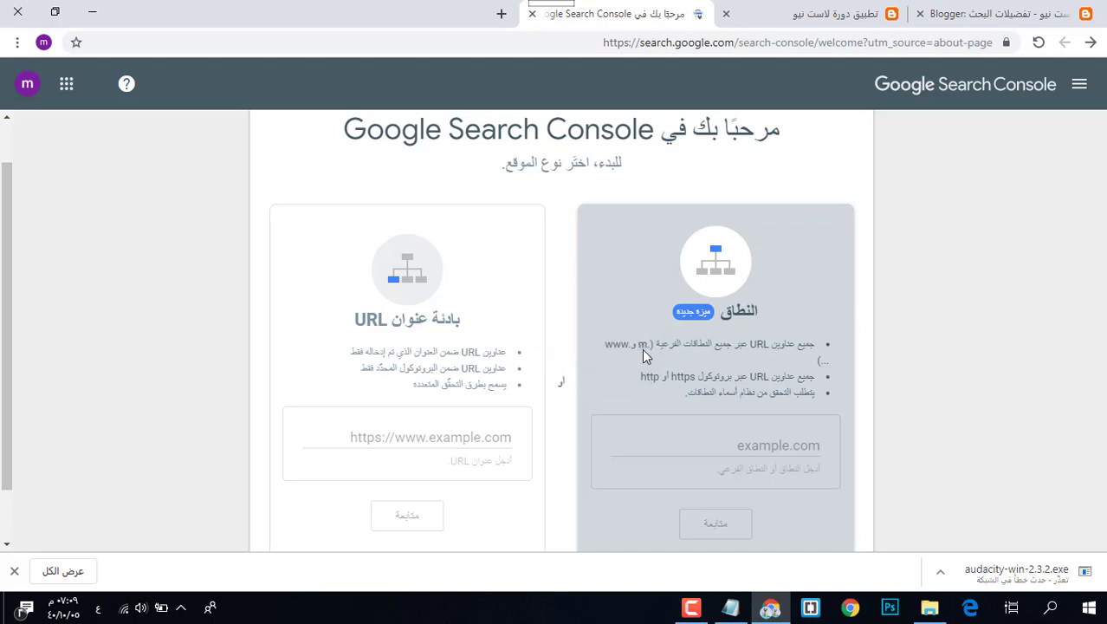
click(642, 348)
double_click(632, 342)
click(508, 436)
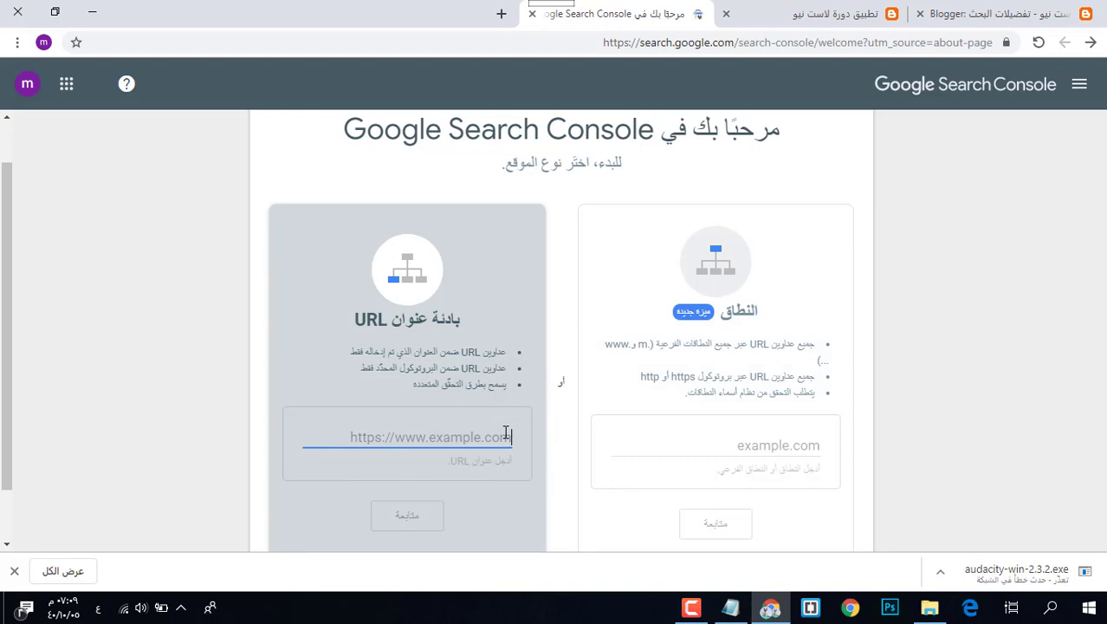
click(853, 10)
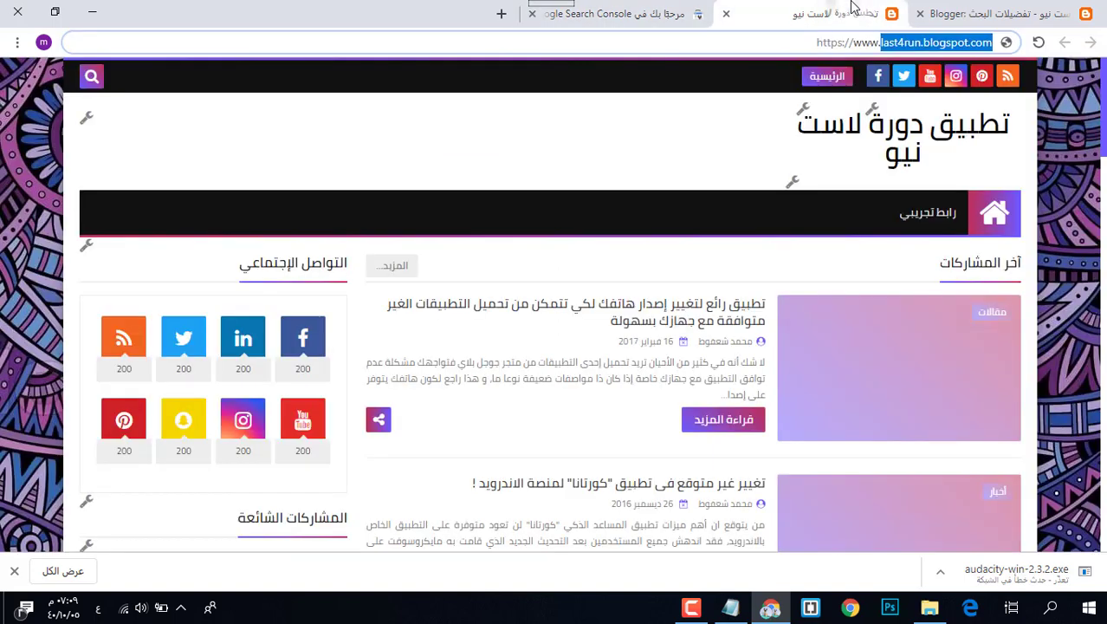
click(850, 38)
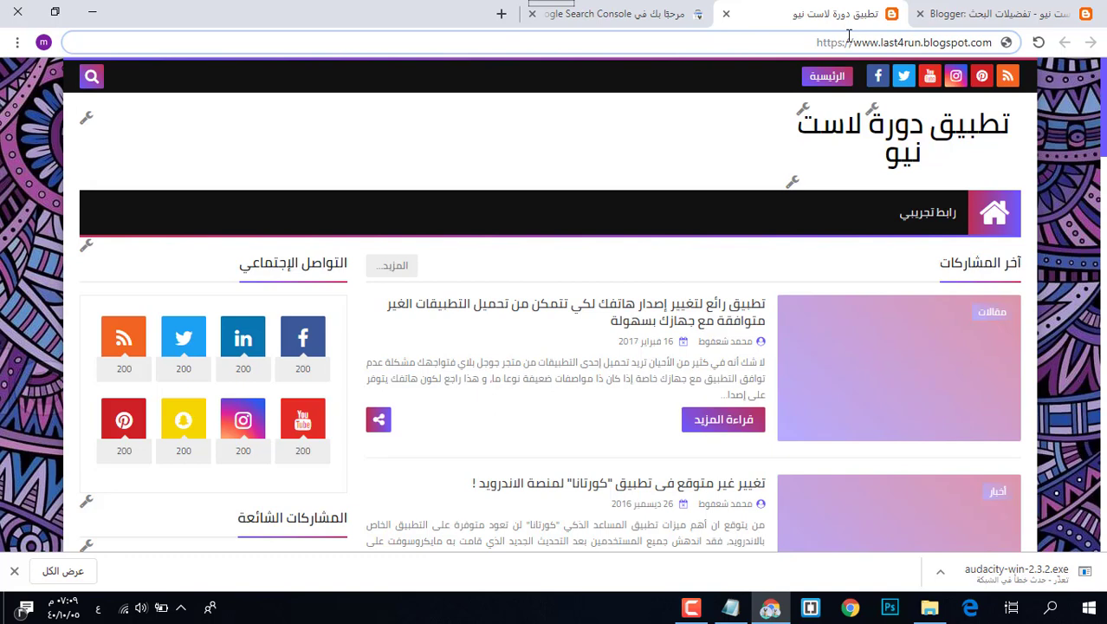
key(ctrl+a)
key(ctrl+c)
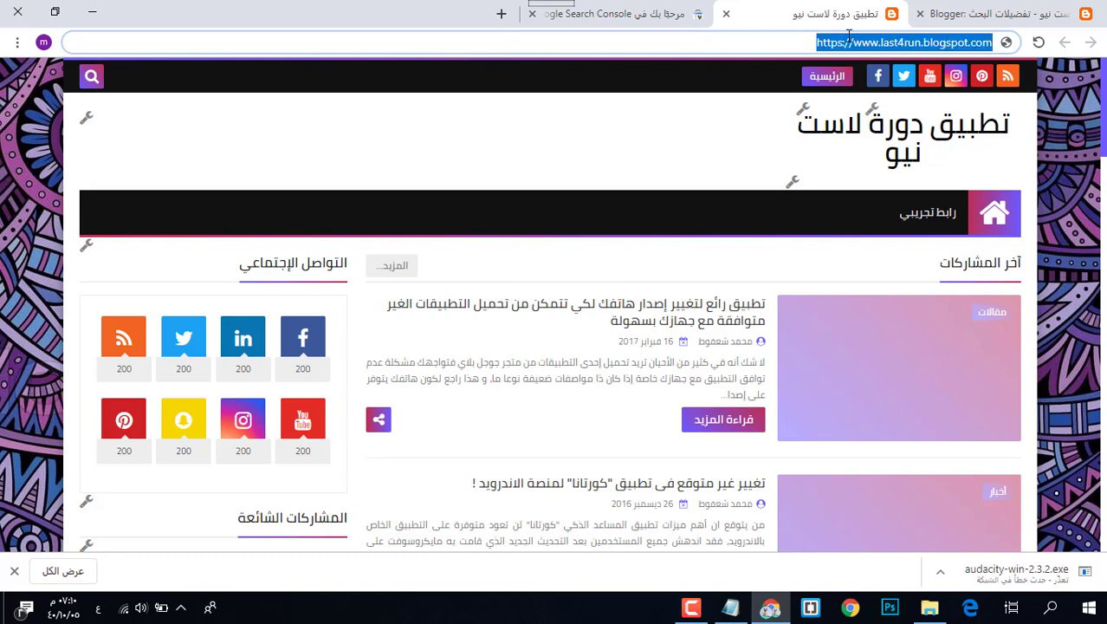
click(703, 11)
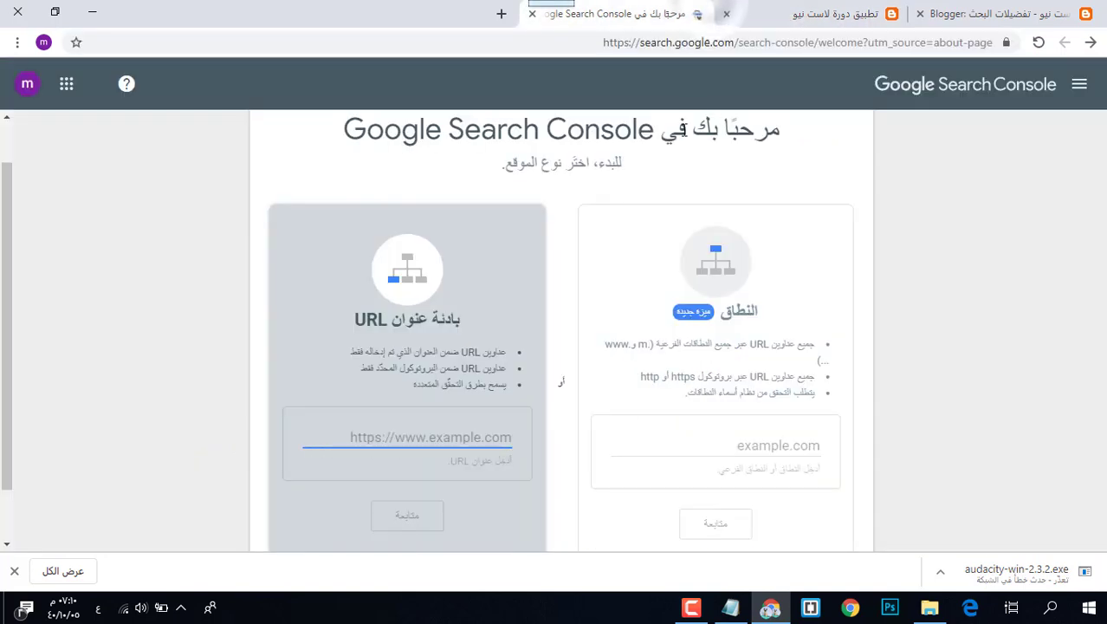
key(ctrl+v)
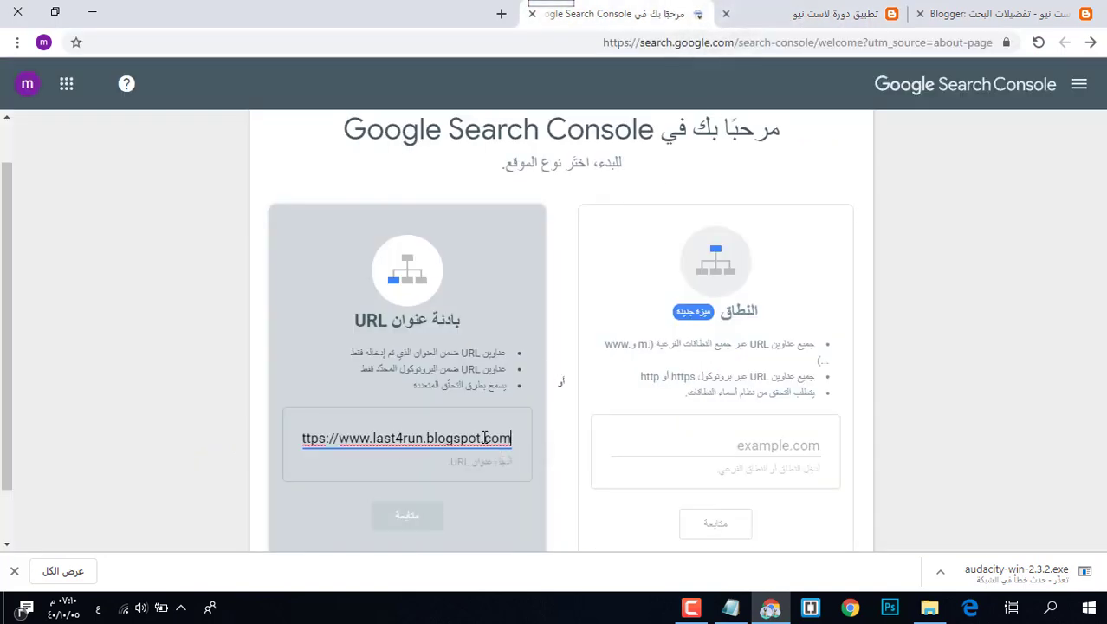
click(414, 524)
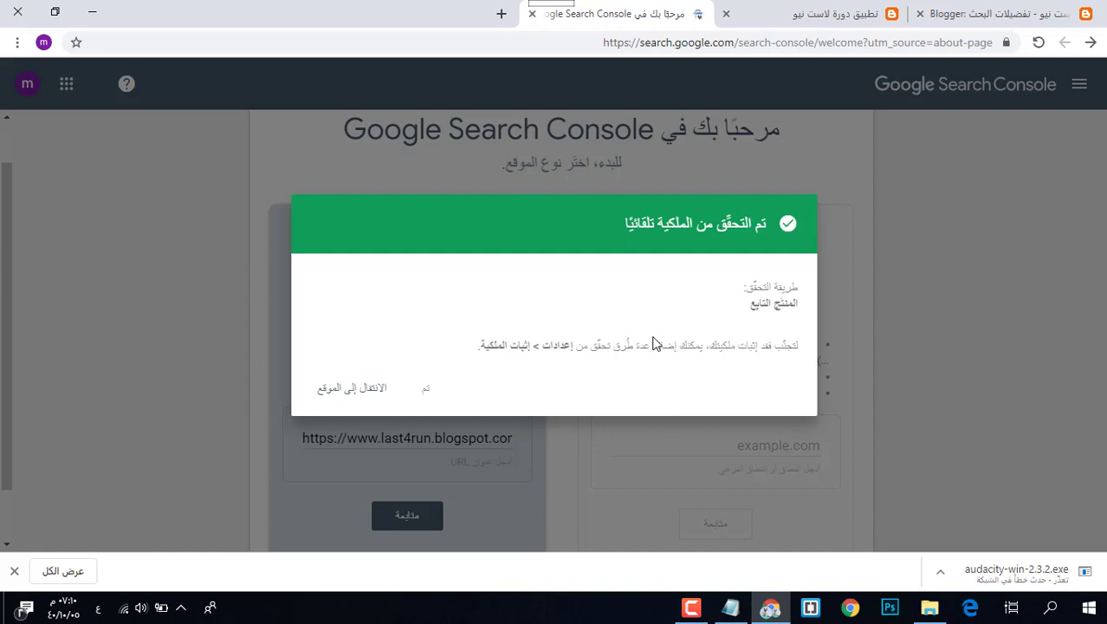
- Resume the browser download of audacity-win-2.3.2.exe
click(940, 571)
click(920, 496)
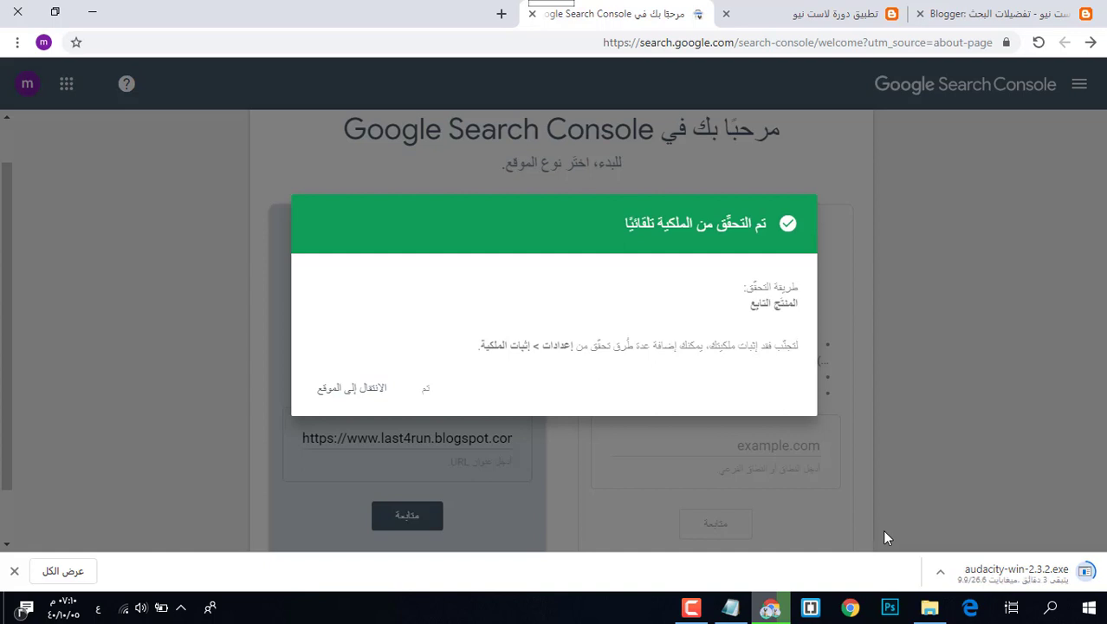
- Dismiss the ownership verification dialog and open the Sitemap page of the blog's property
click(417, 388)
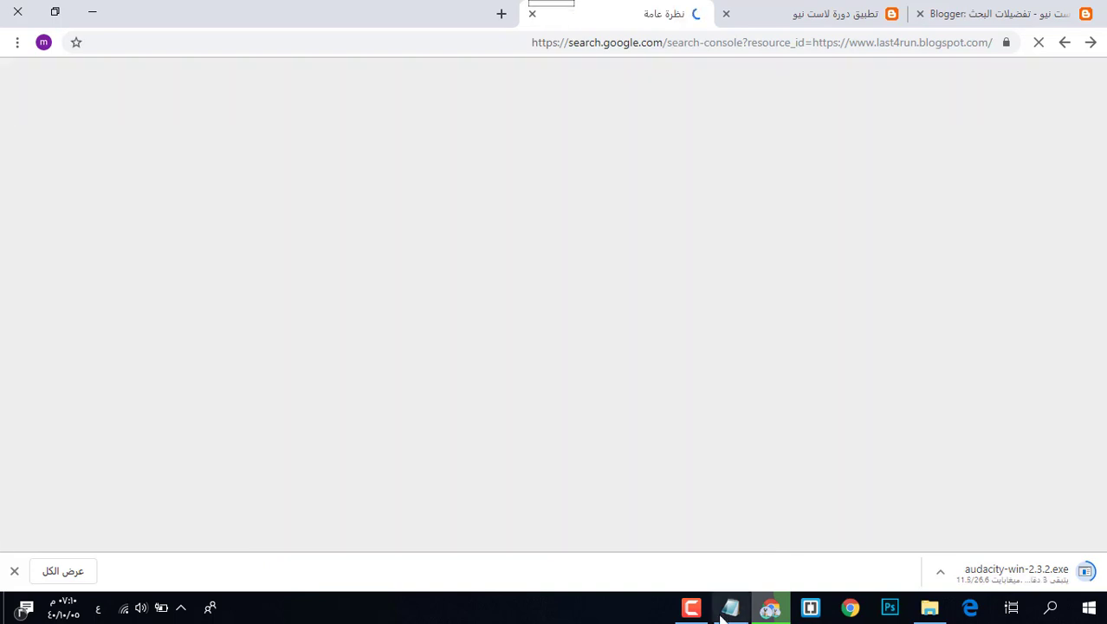
click(691, 607)
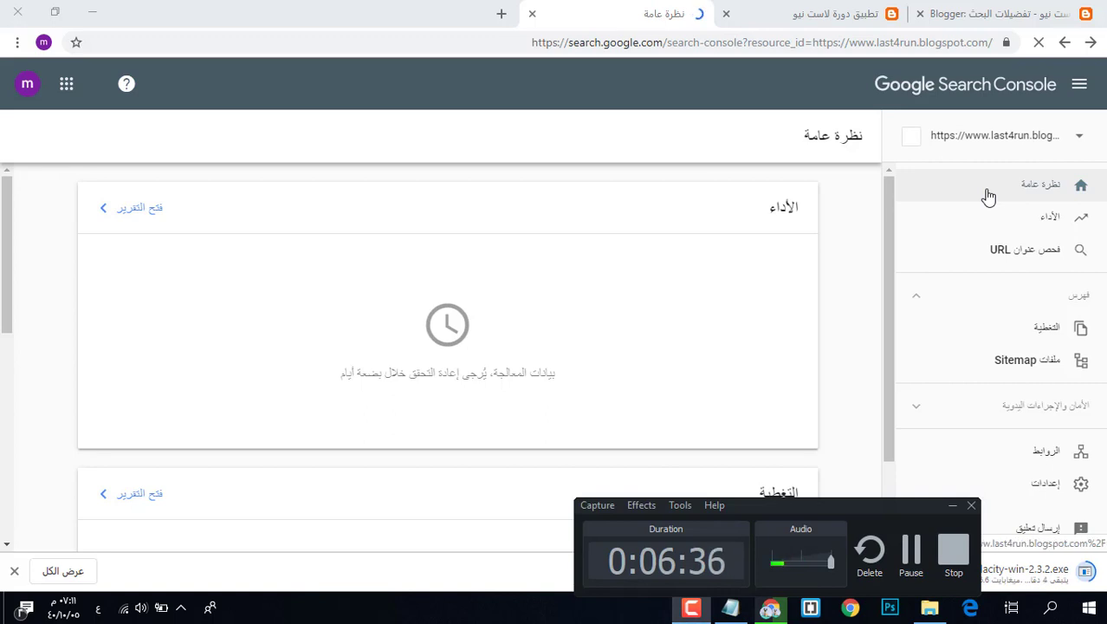
click(1039, 365)
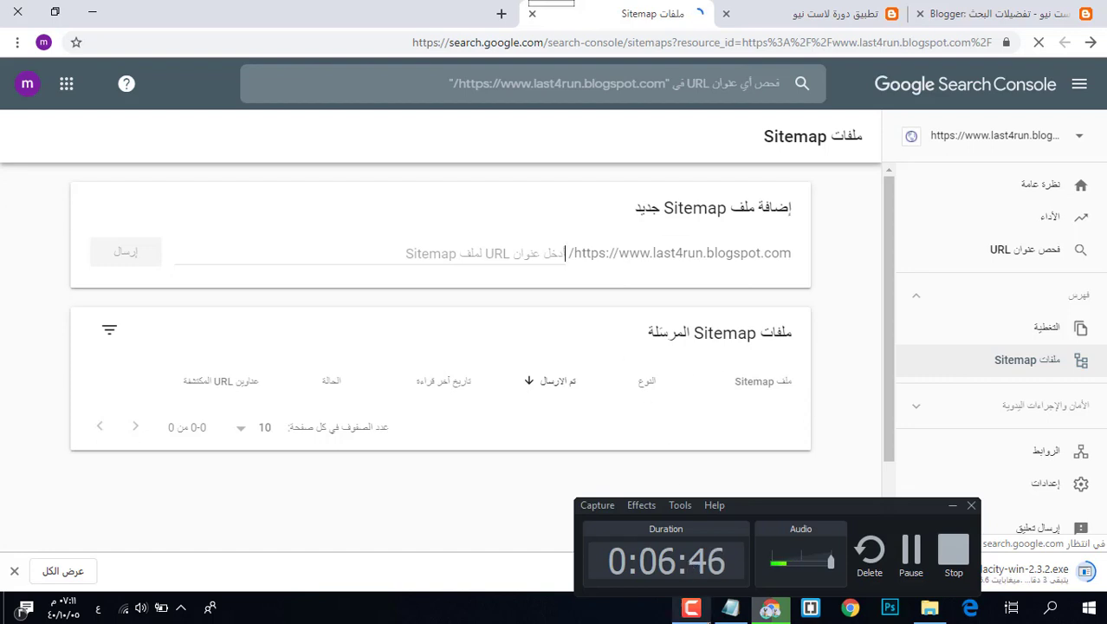
- Switch to the lesson notes in Notepad and copy the rss.xml entry from the sitemap list
click(731, 608)
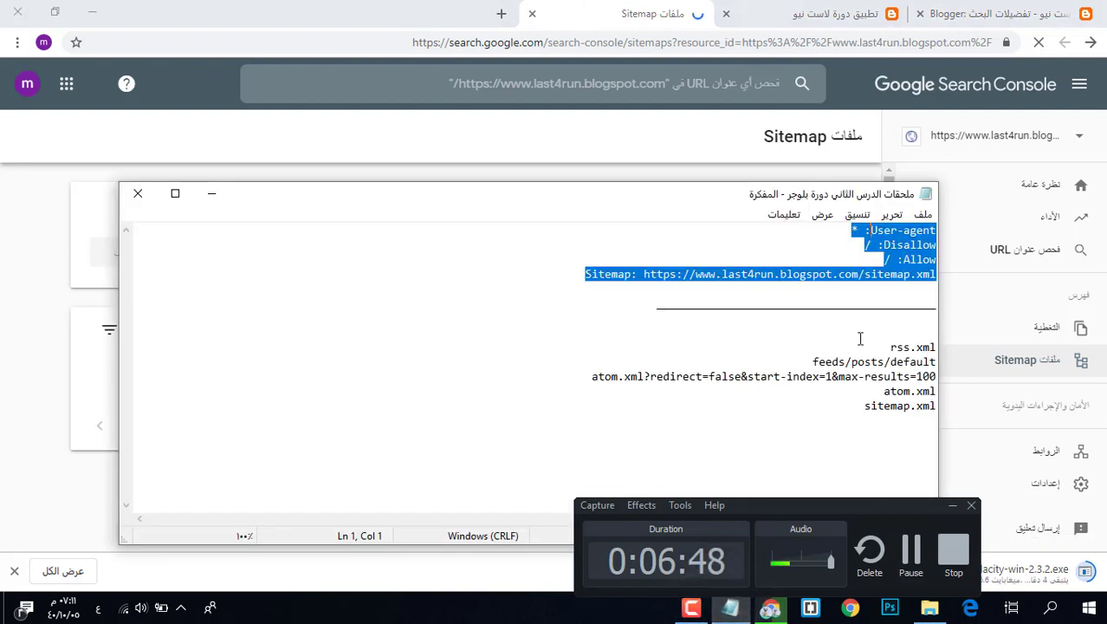
mouse_move(871, 346)
mouse_down()
mouse_move(900, 345)
mouse_move(889, 347)
mouse_up()
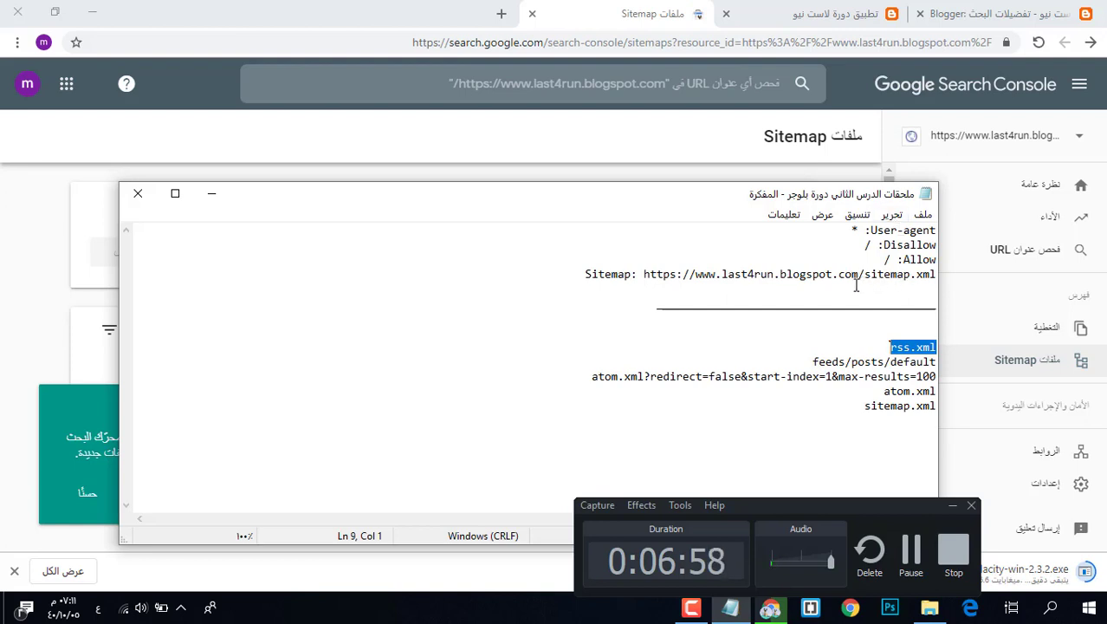
drag(855, 278, 868, 229)
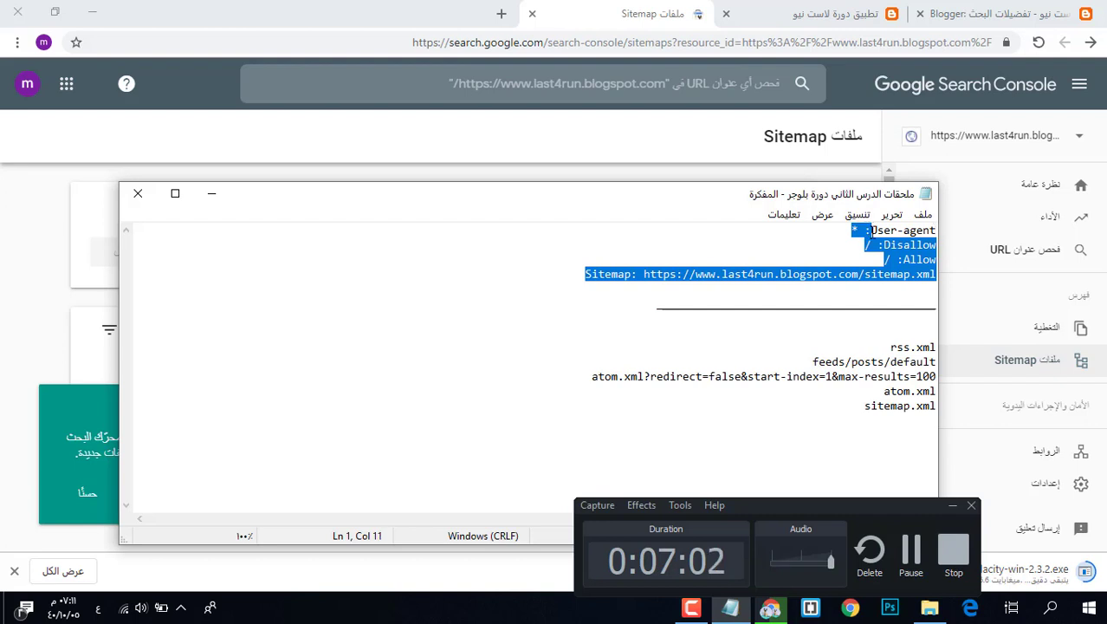
mouse_move(889, 342)
mouse_down()
mouse_move(892, 357)
mouse_move(889, 347)
mouse_up()
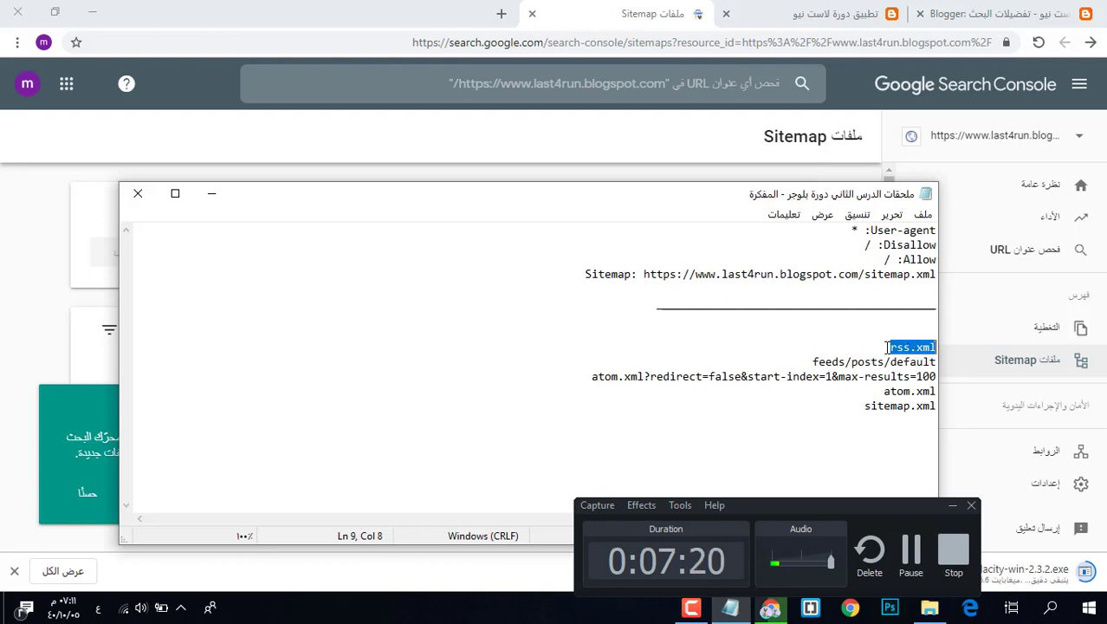
drag(936, 347, 891, 347)
key(ctrl+c)
- Return to Search Console, submit rss.xml as a new sitemap for the blog and dismiss the confirmation
click(23, 300)
click(359, 249)
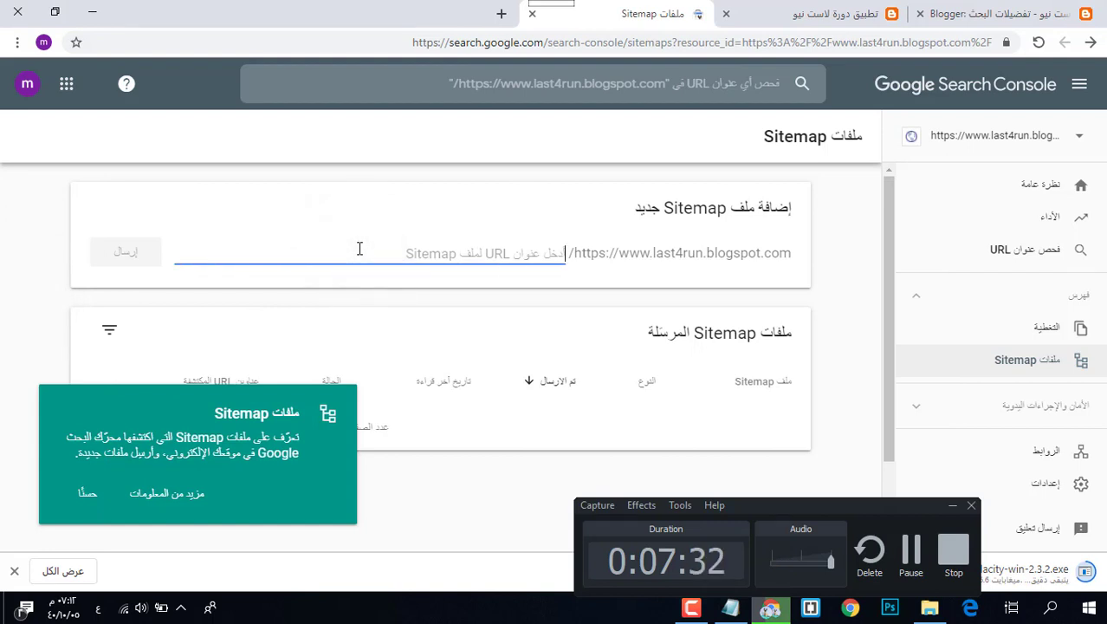
click(367, 248)
key(ctrl+v)
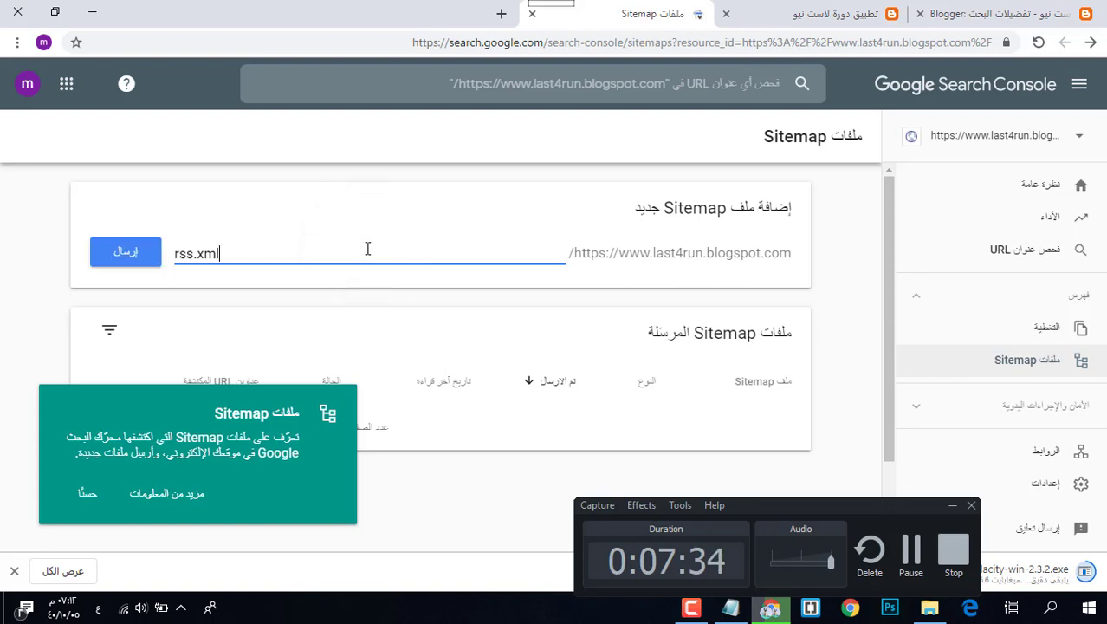
click(148, 252)
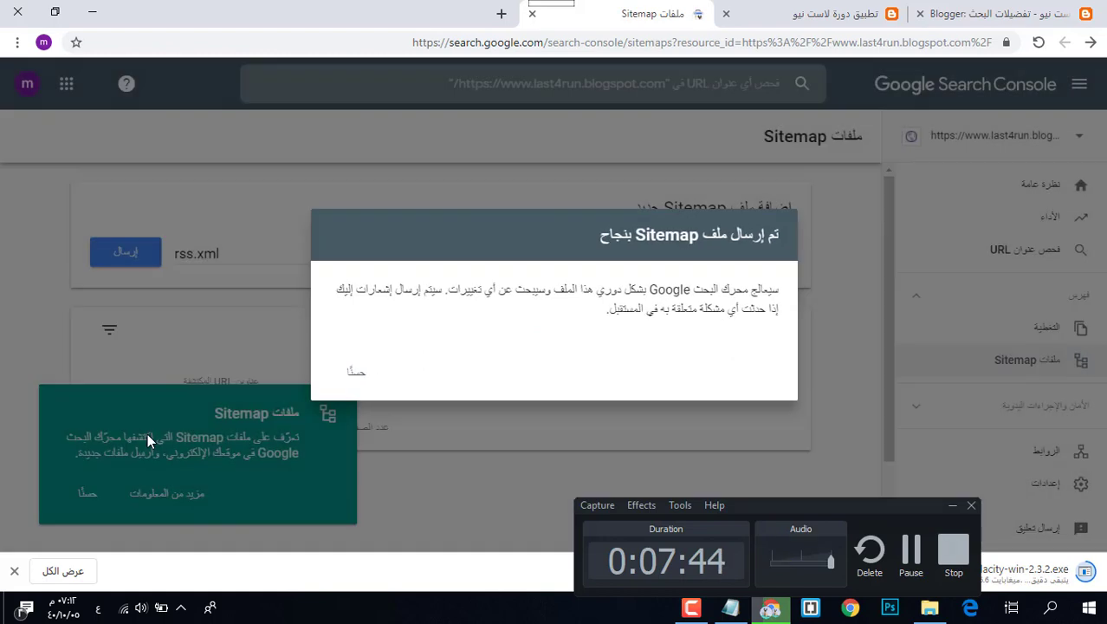
click(357, 373)
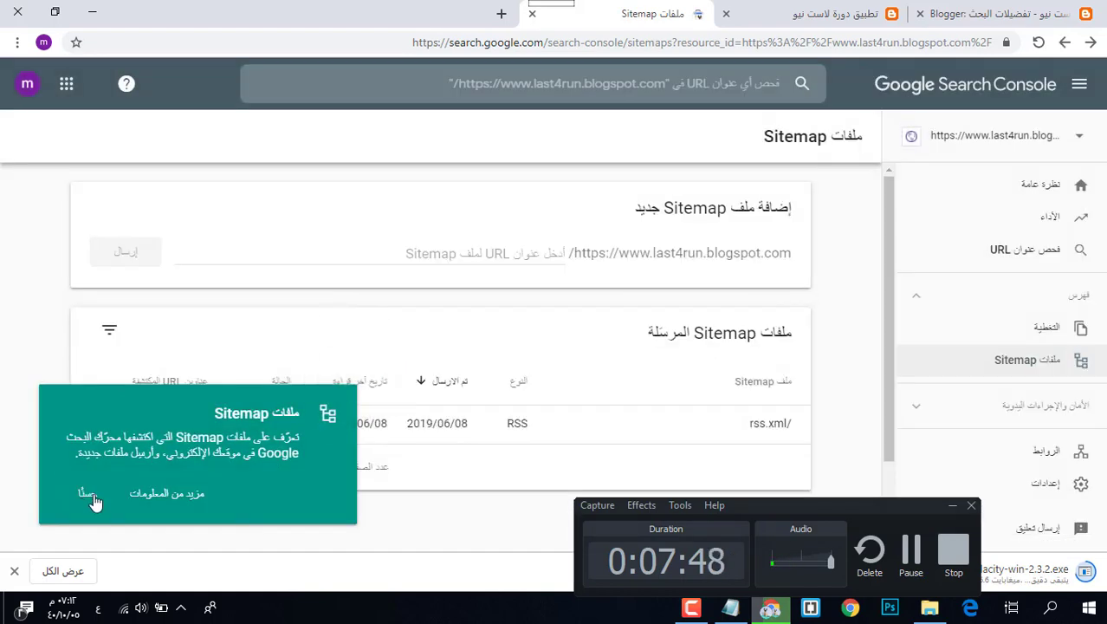
- Dismiss the Sitemap tip, switch to the lesson notes in Notepad and copy the feeds/posts/default entry
click(89, 493)
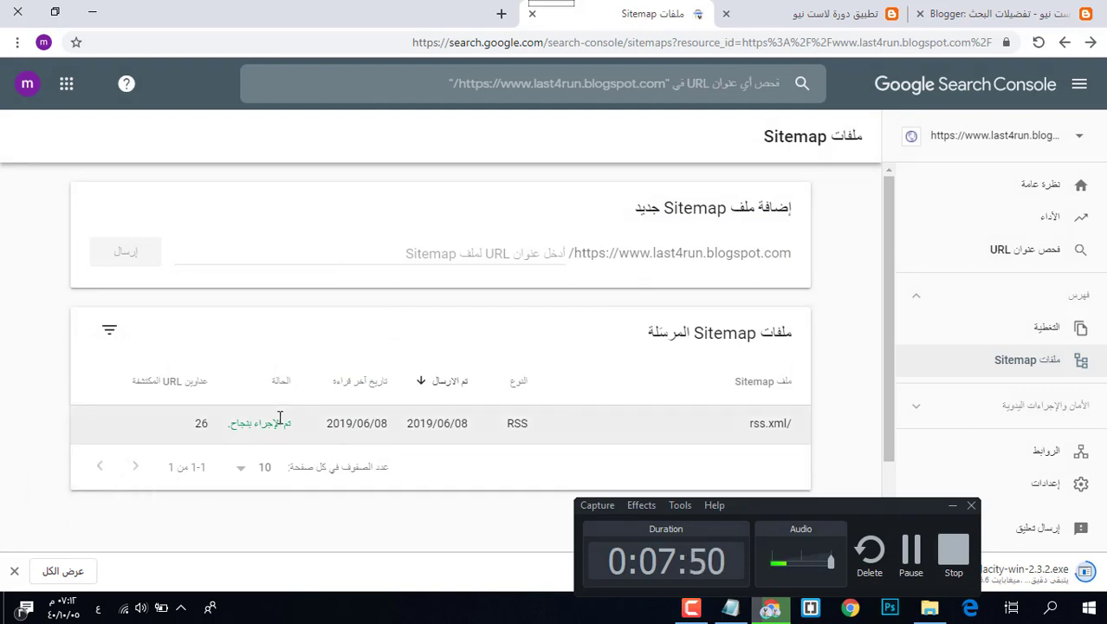
click(734, 611)
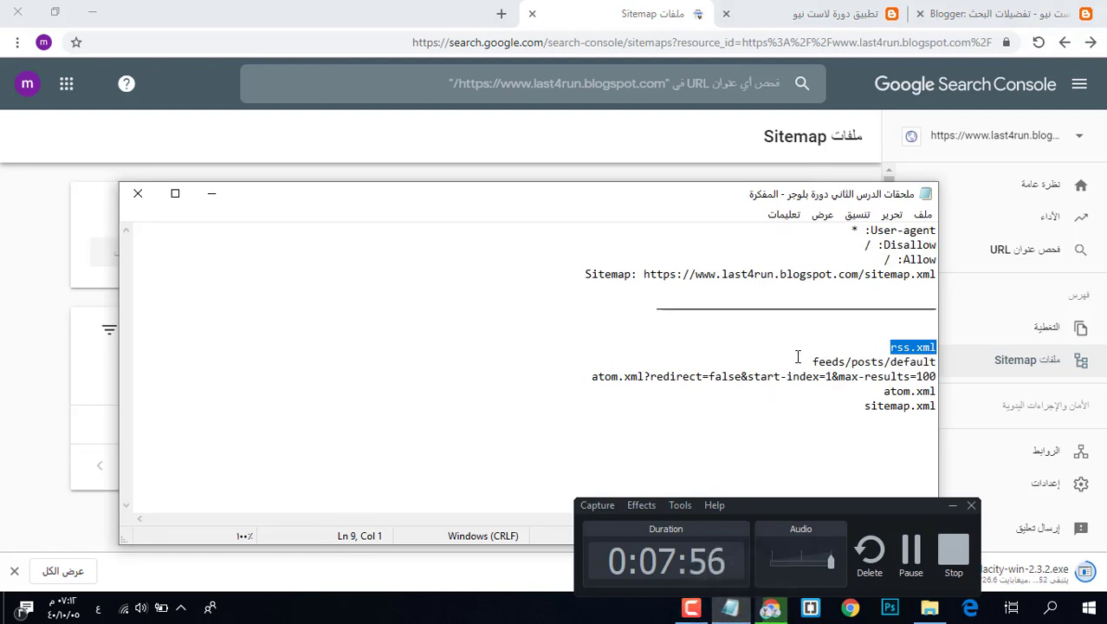
mouse_move(796, 361)
mouse_down()
mouse_move(833, 362)
mouse_move(813, 360)
mouse_up()
key(ctrl+c)
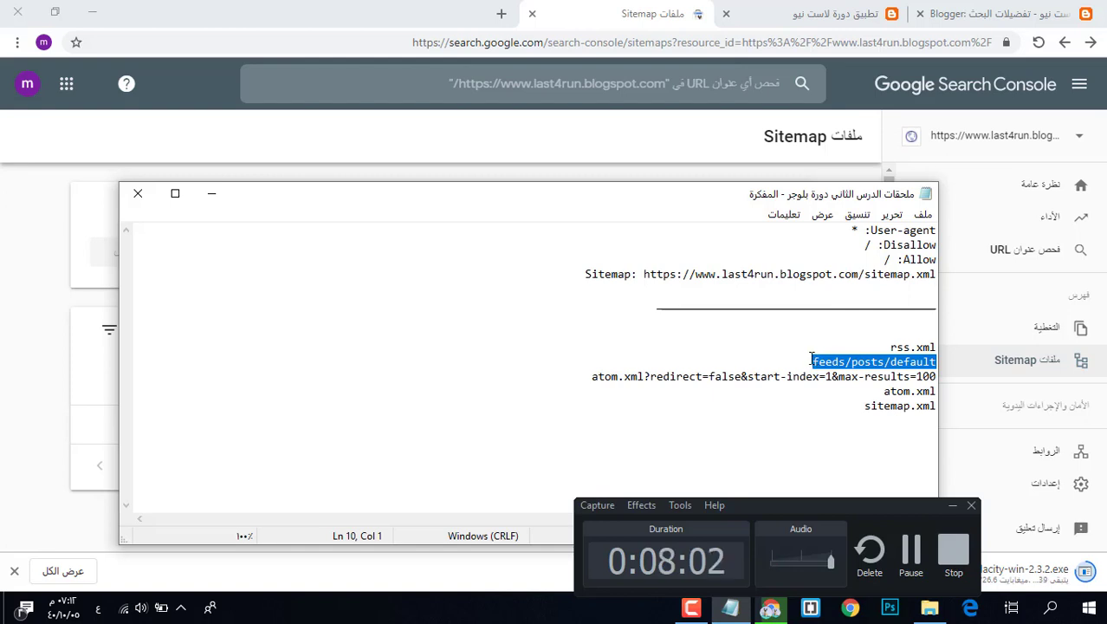
- Return to Search Console, submit feeds/posts/default as a new sitemap and dismiss the confirmation
click(81, 222)
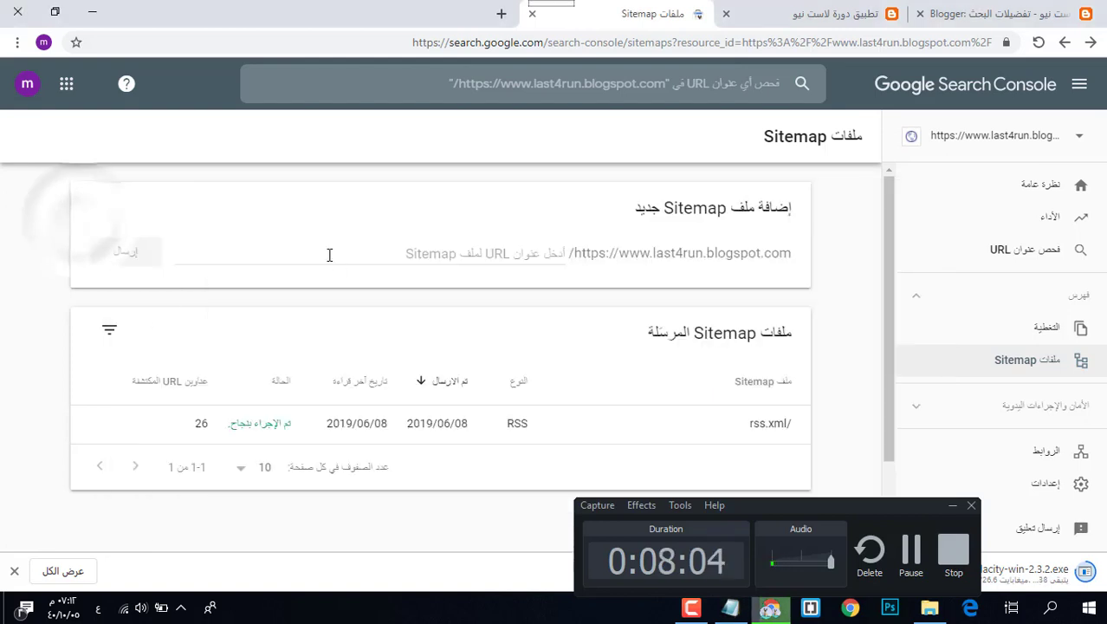
click(329, 254)
key(ctrl+v)
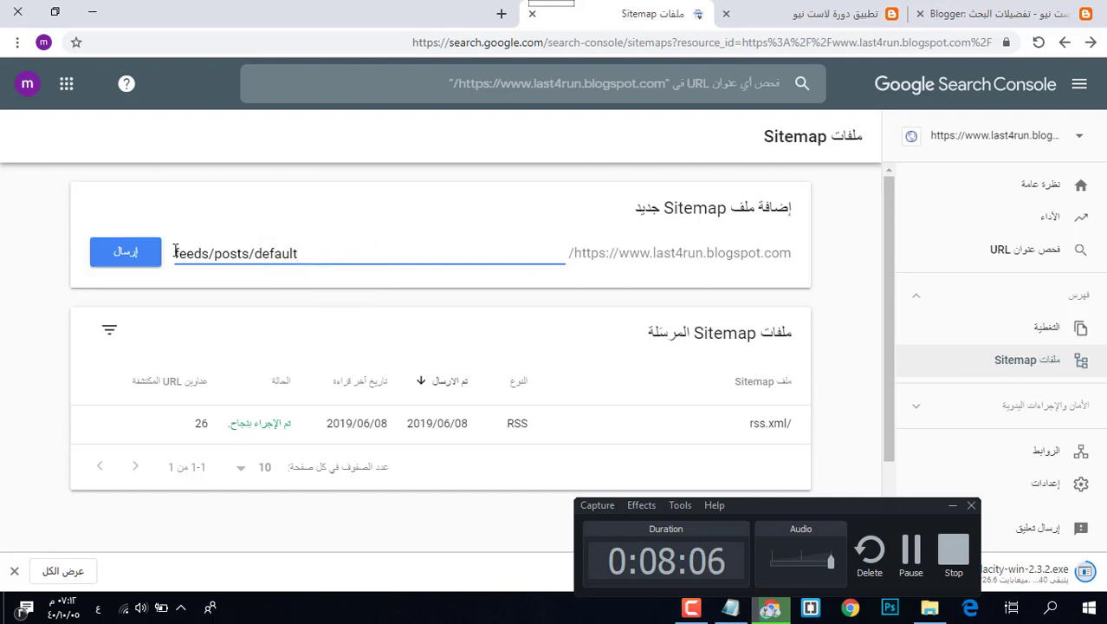
click(126, 252)
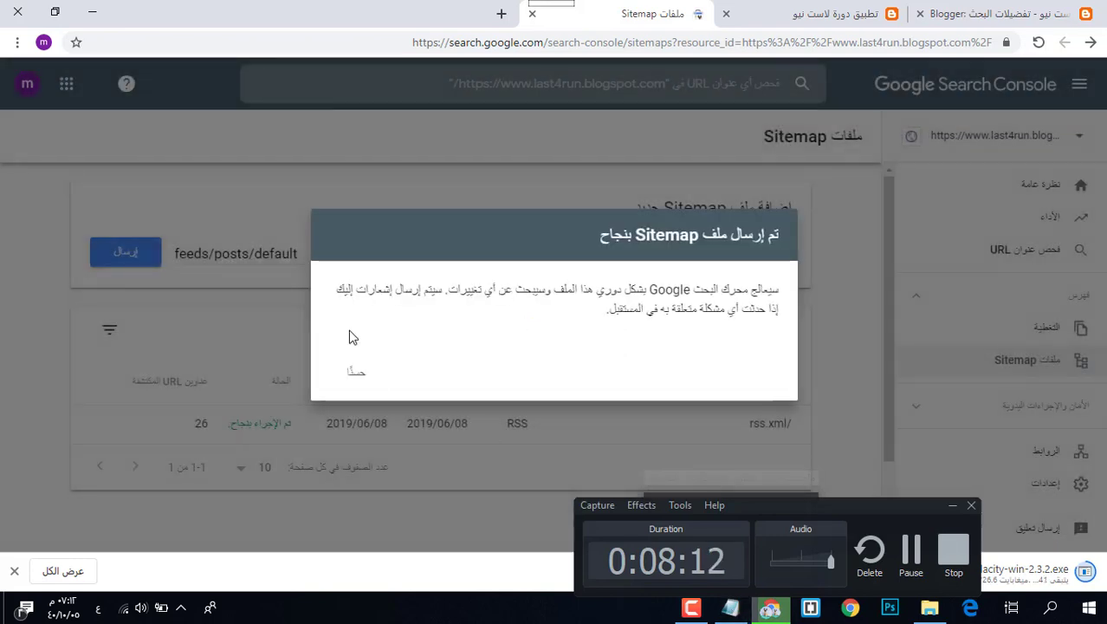
click(360, 375)
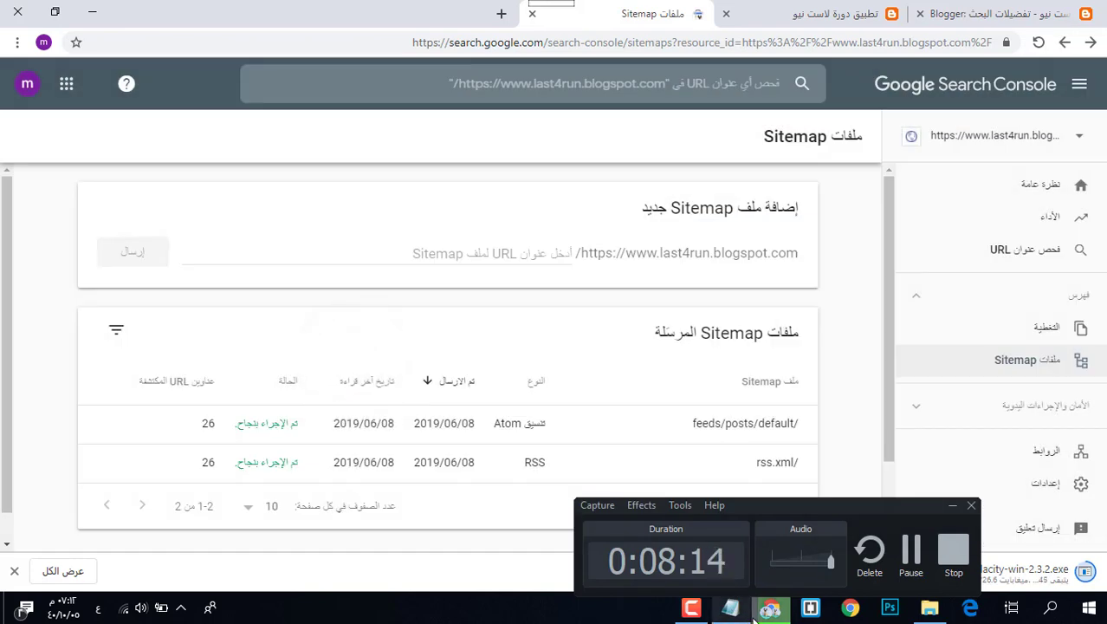
- Switch to the Notepad lesson notes and copy the atom.xml?redirect=false&start-index=1&max-results=100 entry
click(743, 610)
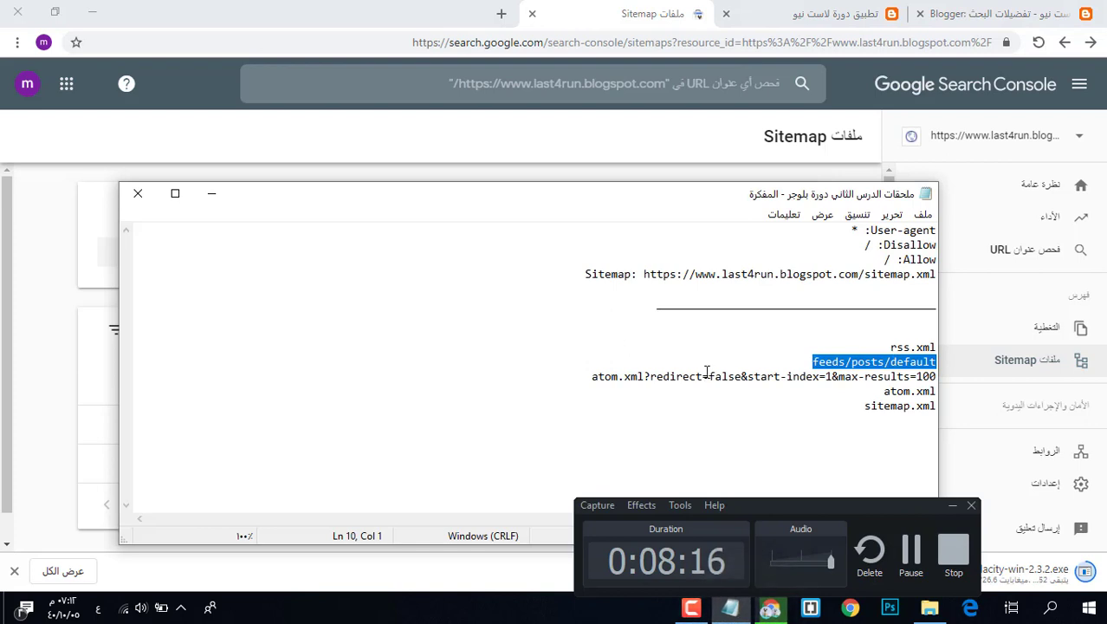
drag(564, 376, 595, 372)
key(ctrl+c)
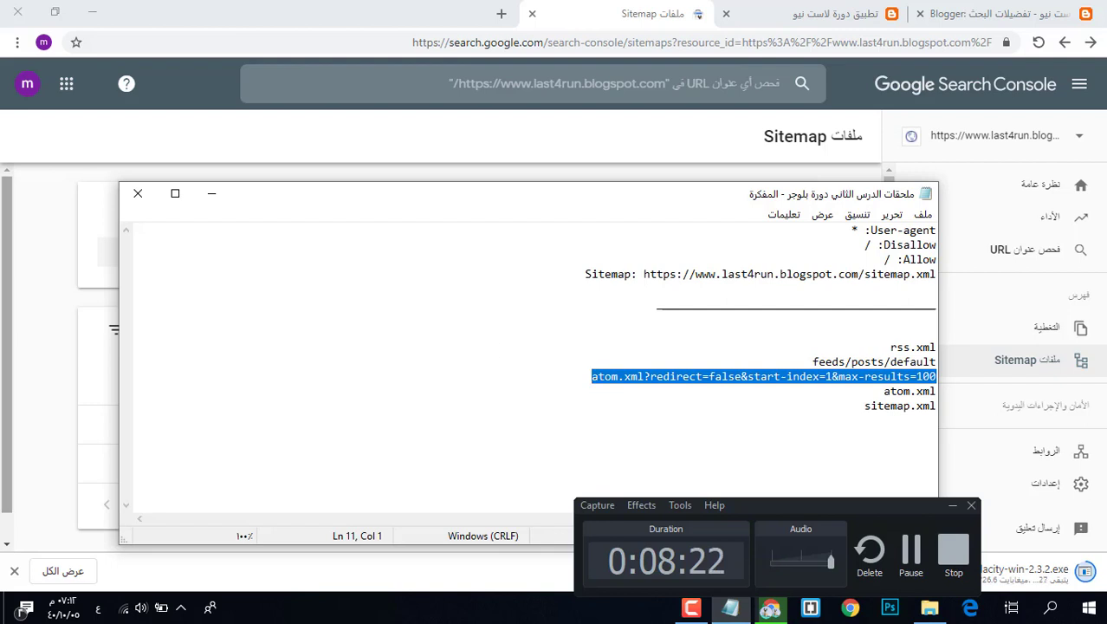
- Back in Search Console, submit atom.xml?redirect=false&start-index=1&max-results=100 as a new sitemap and dismiss the confirmation
click(212, 192)
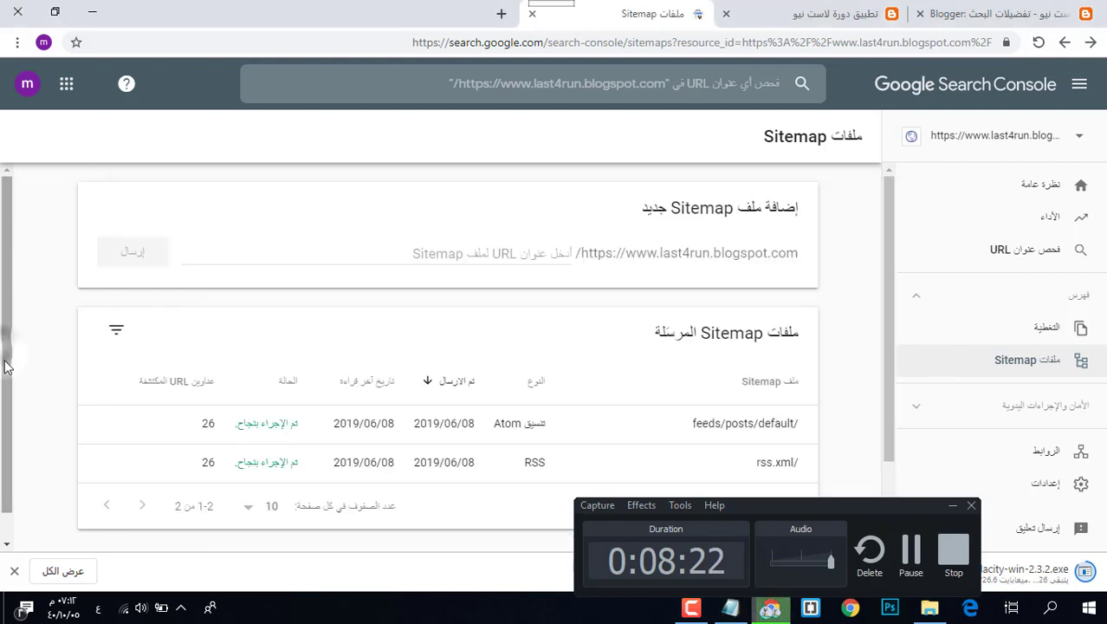
click(353, 250)
key(ctrl+v)
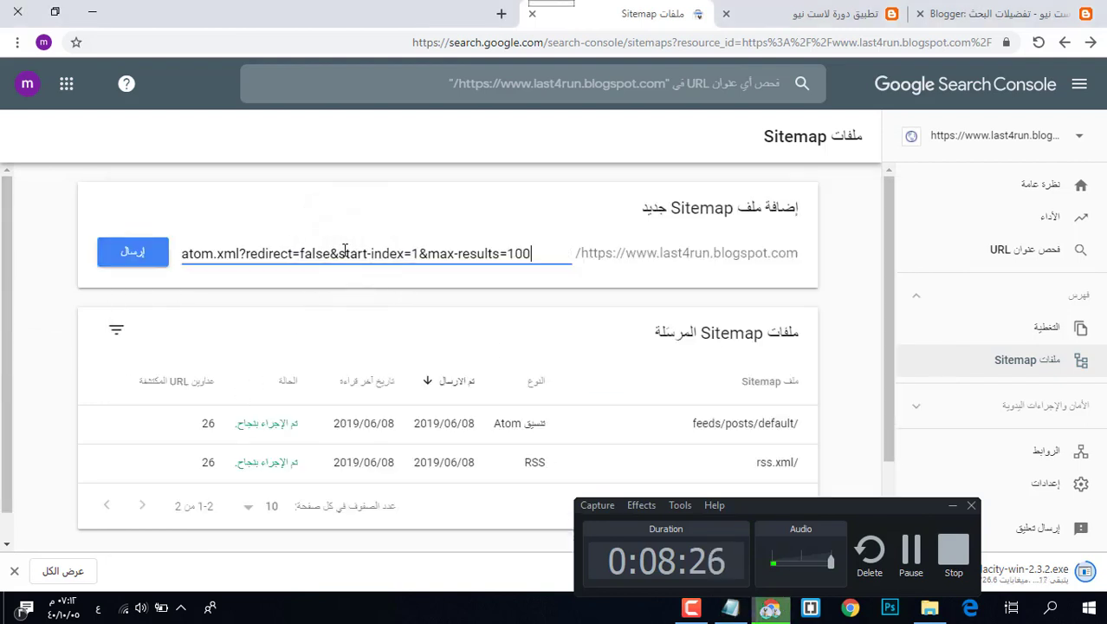
click(163, 255)
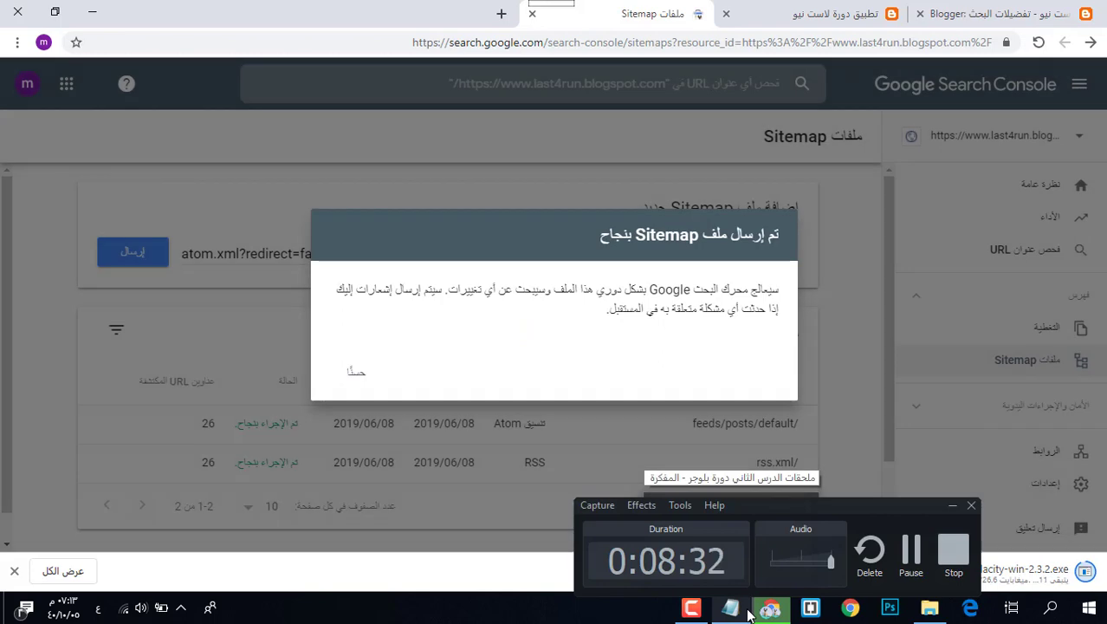
click(354, 380)
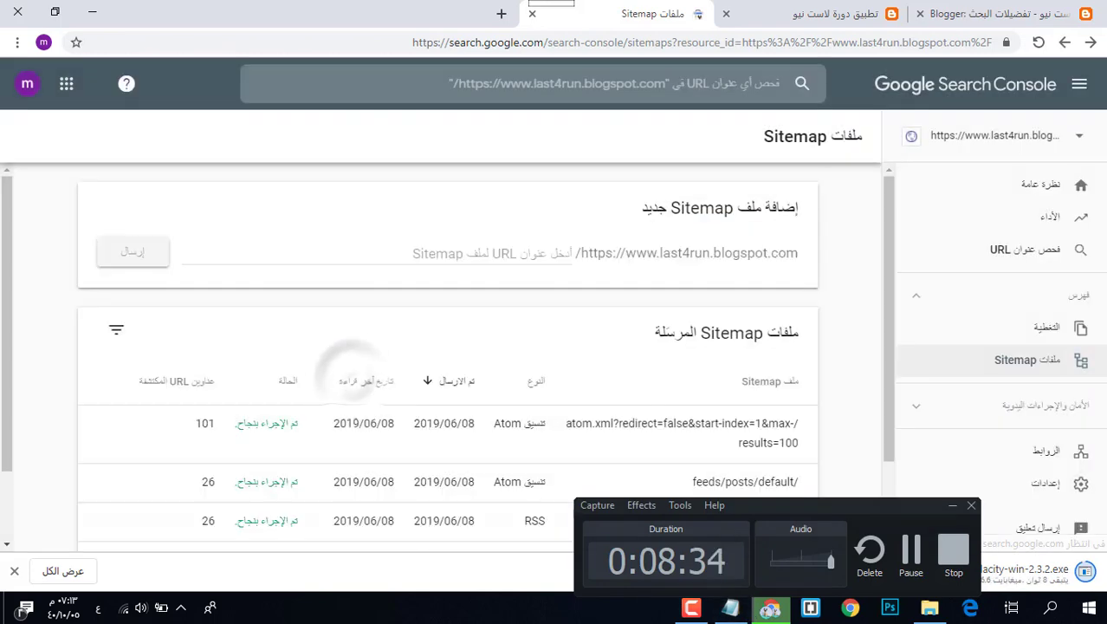
- Switch to the lesson notes in Notepad and copy the plain atom.xml entry from the sitemap list
click(730, 610)
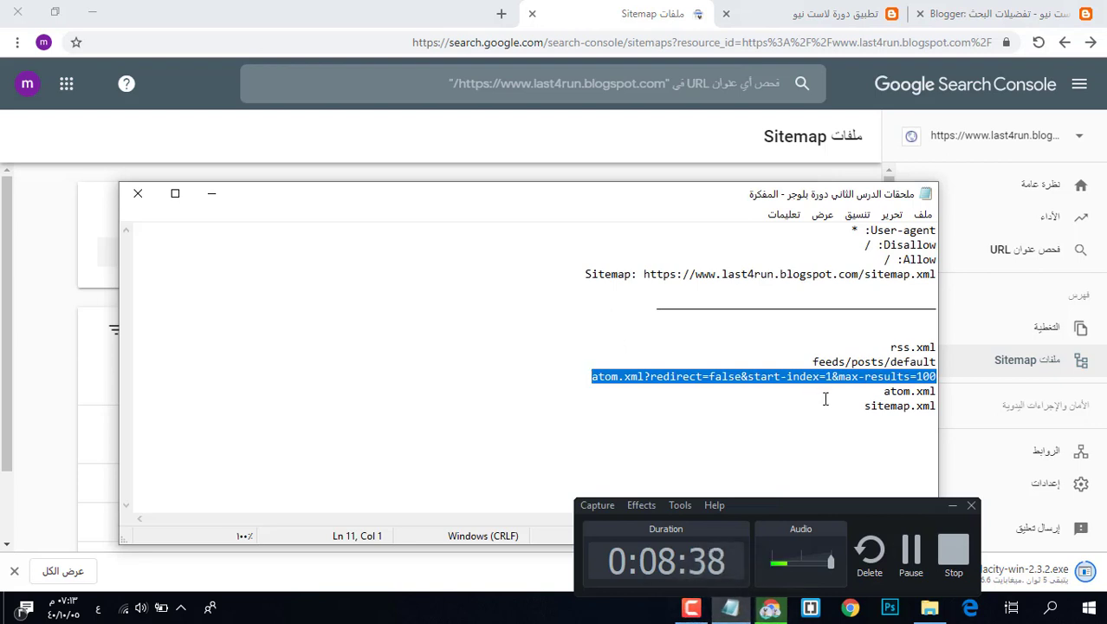
drag(826, 399, 868, 405)
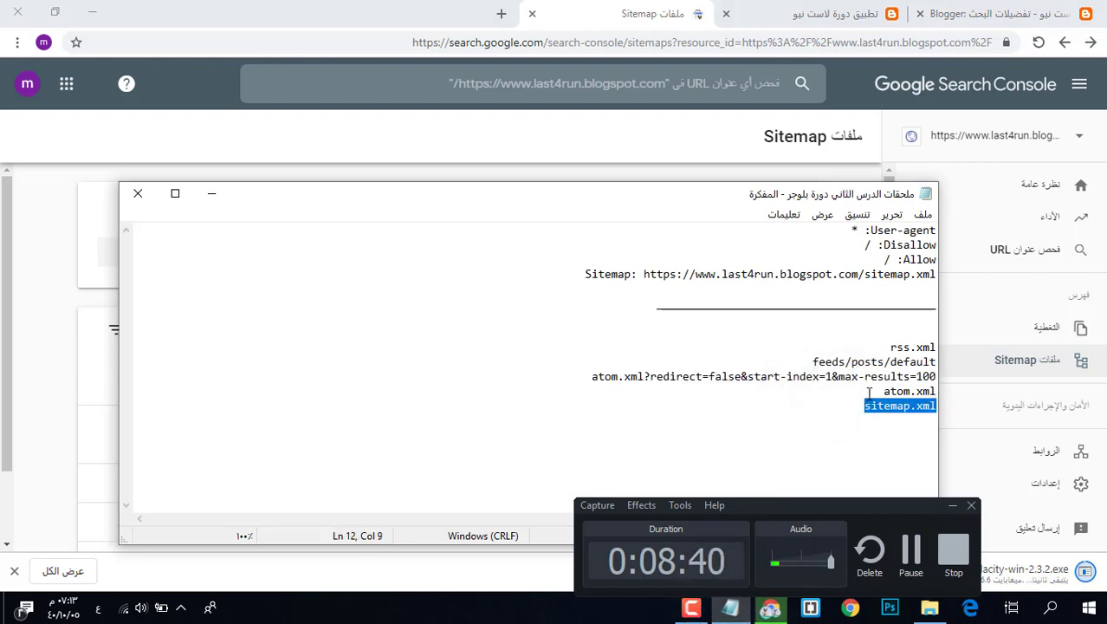
click(869, 394)
drag(936, 392, 884, 391)
key(ctrl+c)
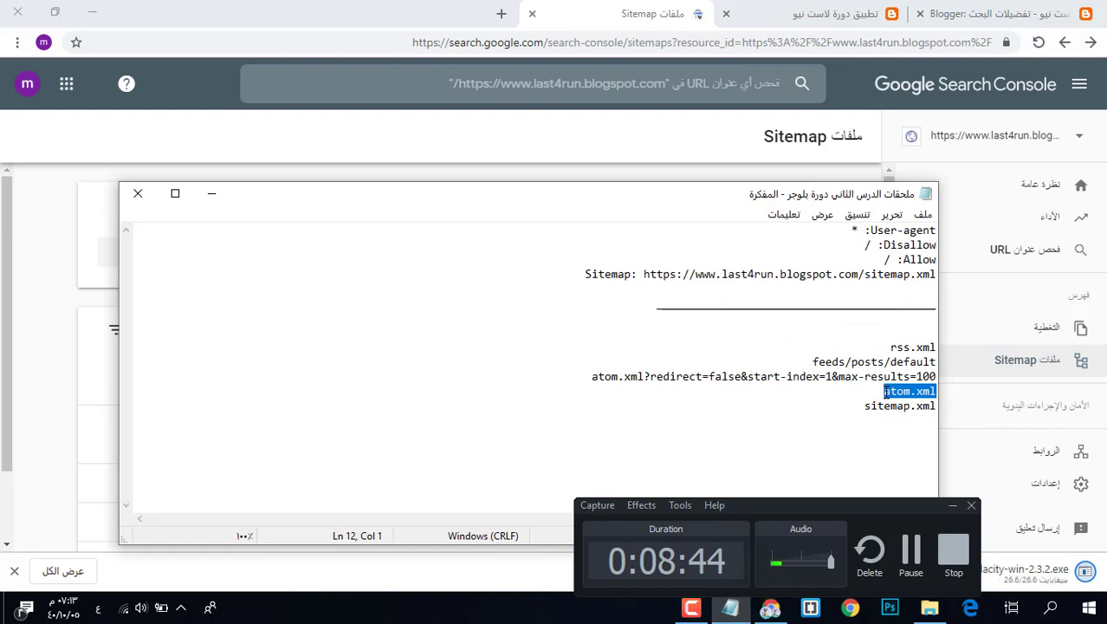
- Return to Search Console, submit atom.xml as a new sitemap and dismiss the confirmation
click(99, 299)
click(289, 253)
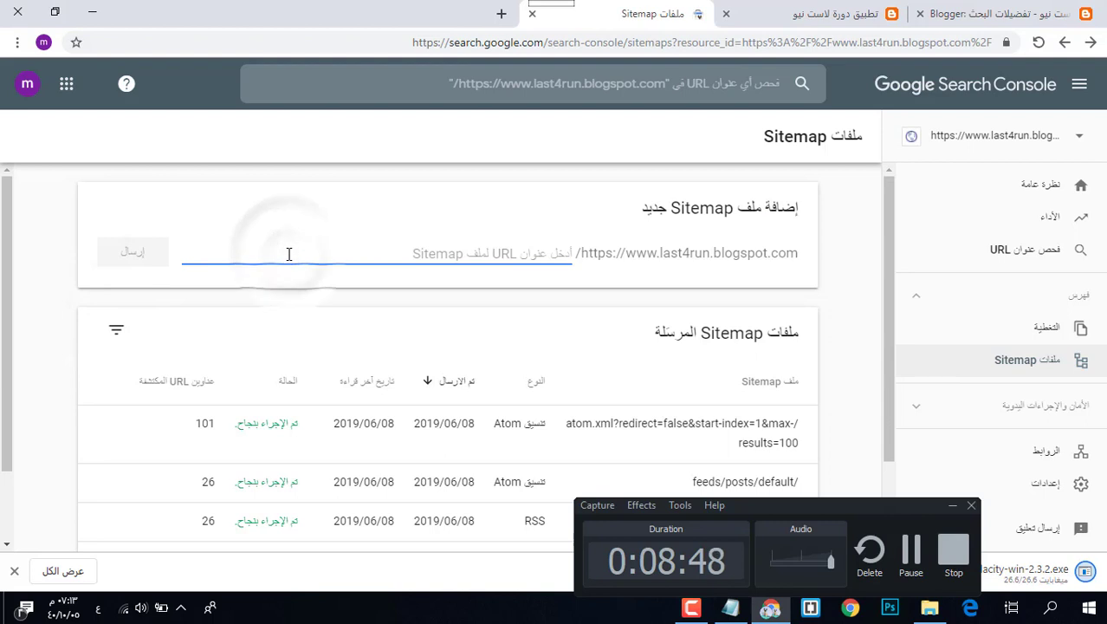
key(ctrl+v)
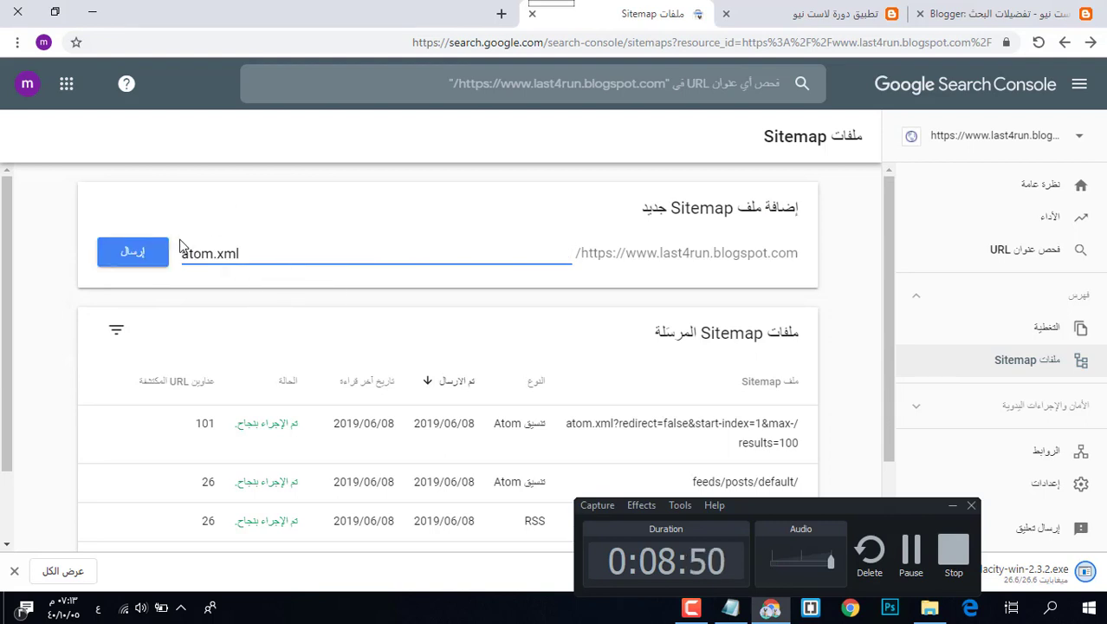
click(155, 252)
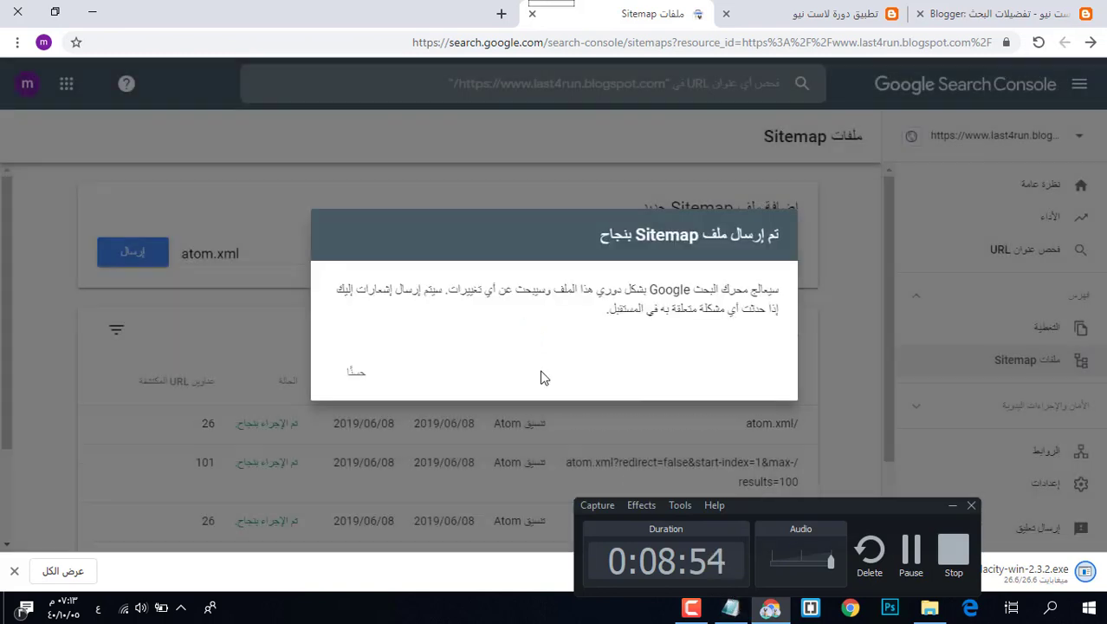
click(360, 371)
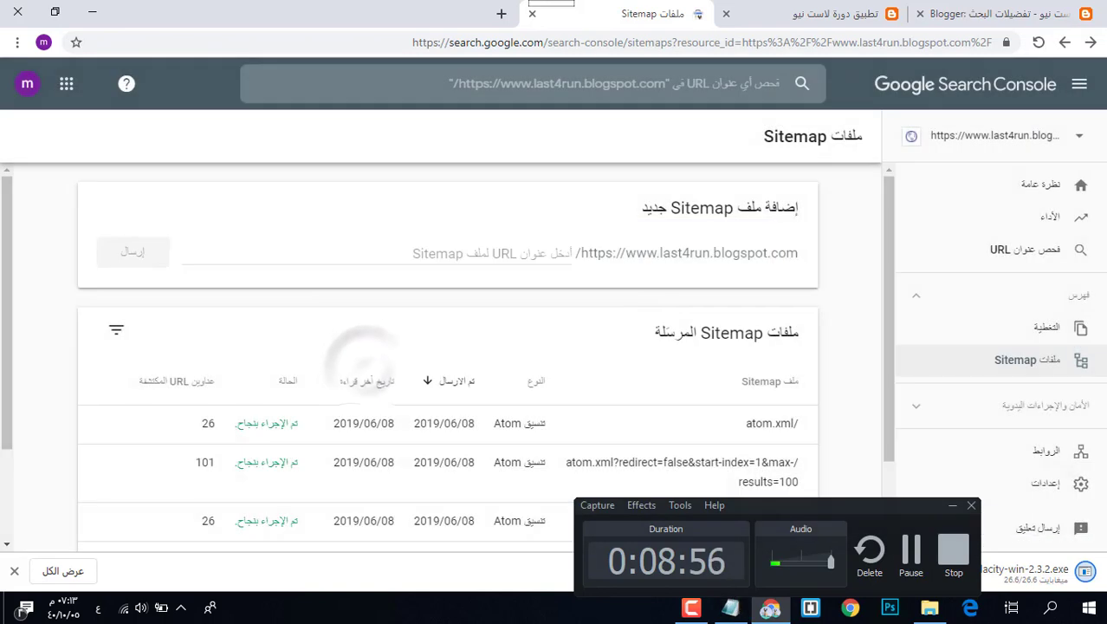
- Switch to the lesson notes in Notepad and copy the sitemap.xml entry at the end of the list
click(736, 609)
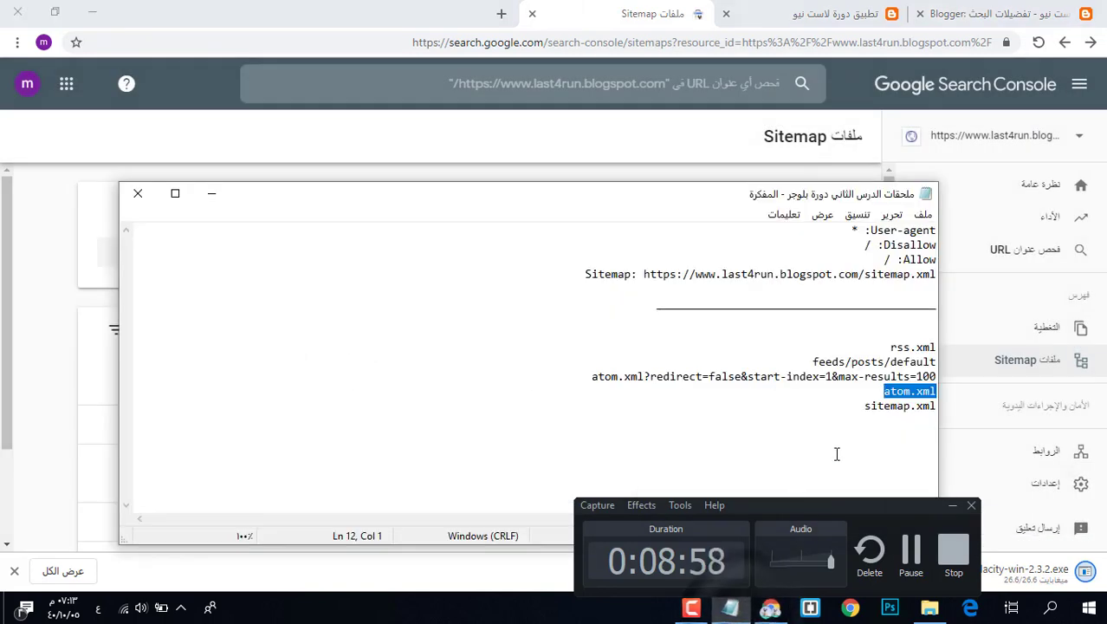
click(857, 411)
mouse_move(859, 410)
mouse_down()
mouse_move(878, 409)
mouse_move(867, 409)
mouse_up()
key(ctrl+c)
click(862, 407)
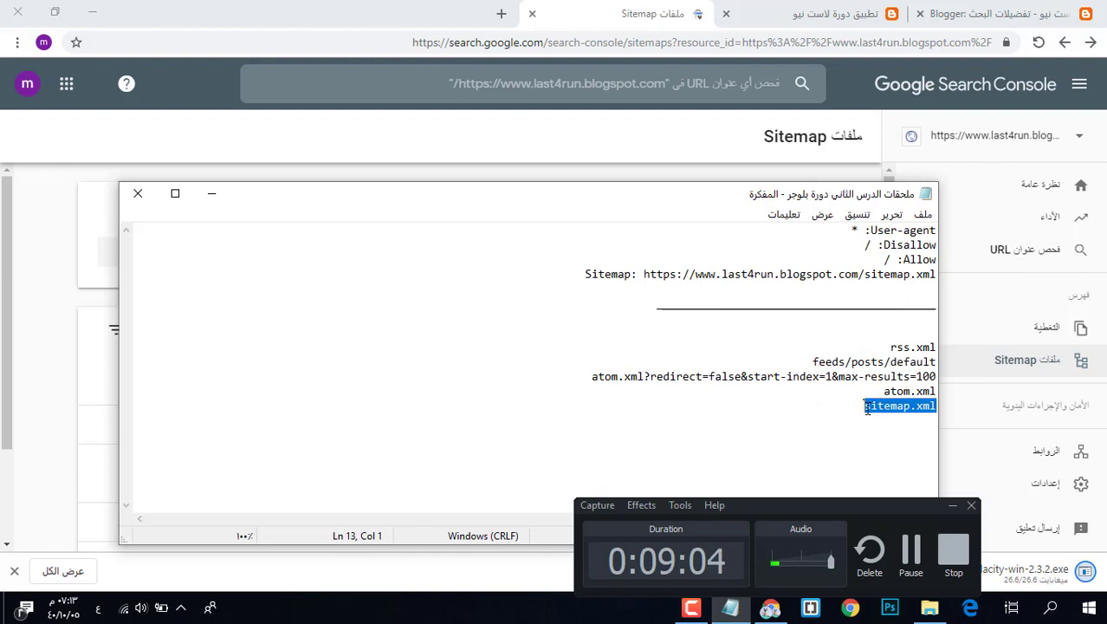
- Return to Search Console, submit sitemap.xml as a new sitemap, dismiss the confirmation and review the submitted sitemaps
click(98, 316)
click(276, 246)
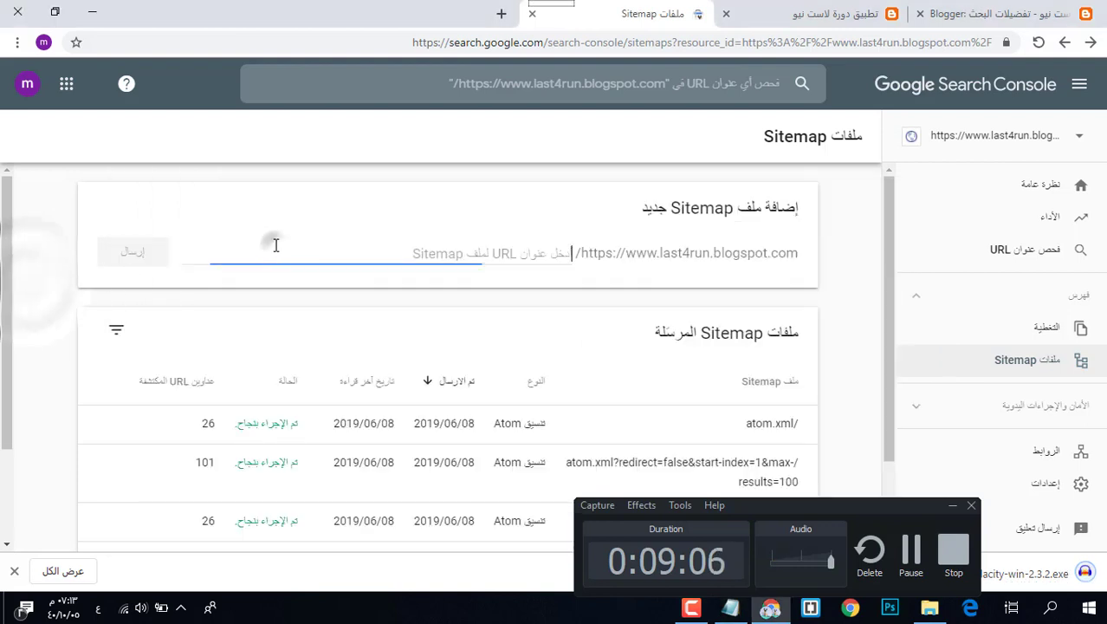
key(ctrl+v)
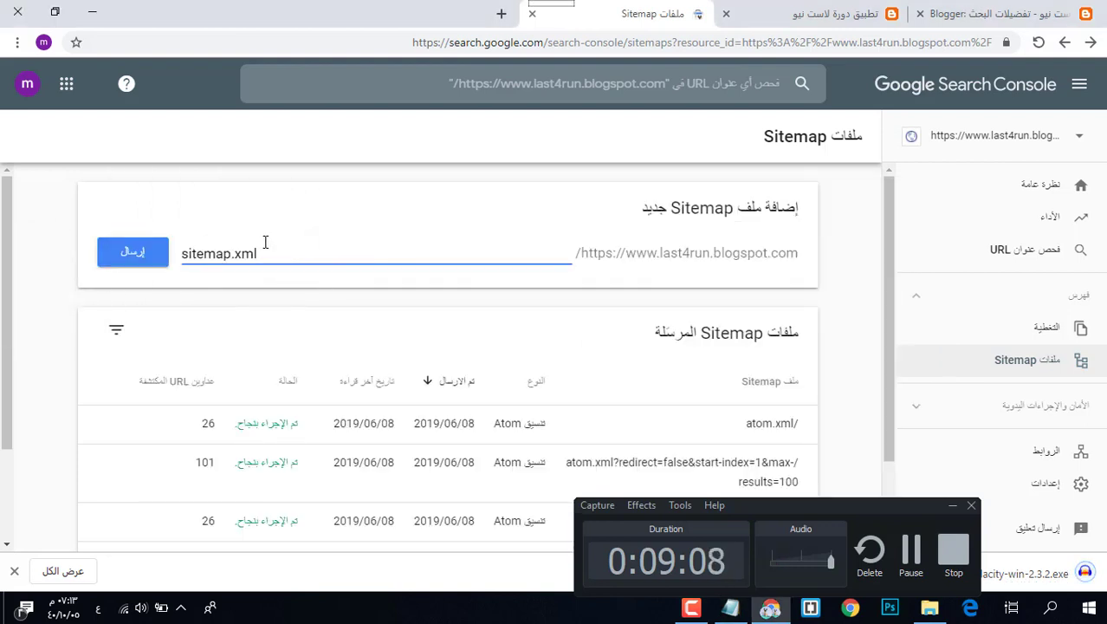
click(158, 245)
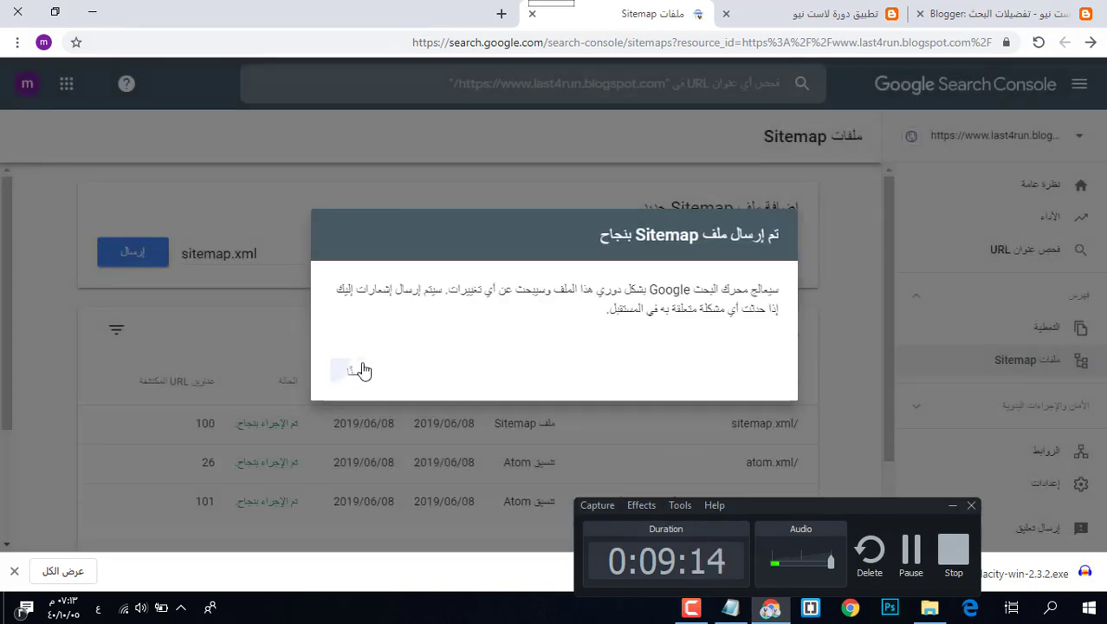
click(362, 371)
drag(0, 314, 38, 405)
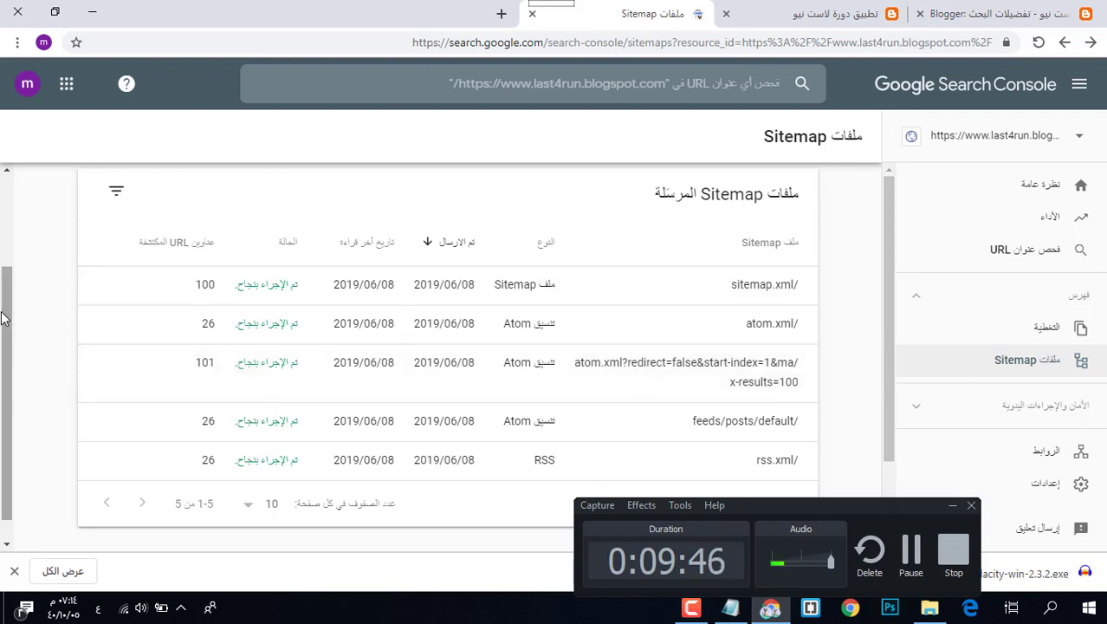
drag(5, 315, 110, 304)
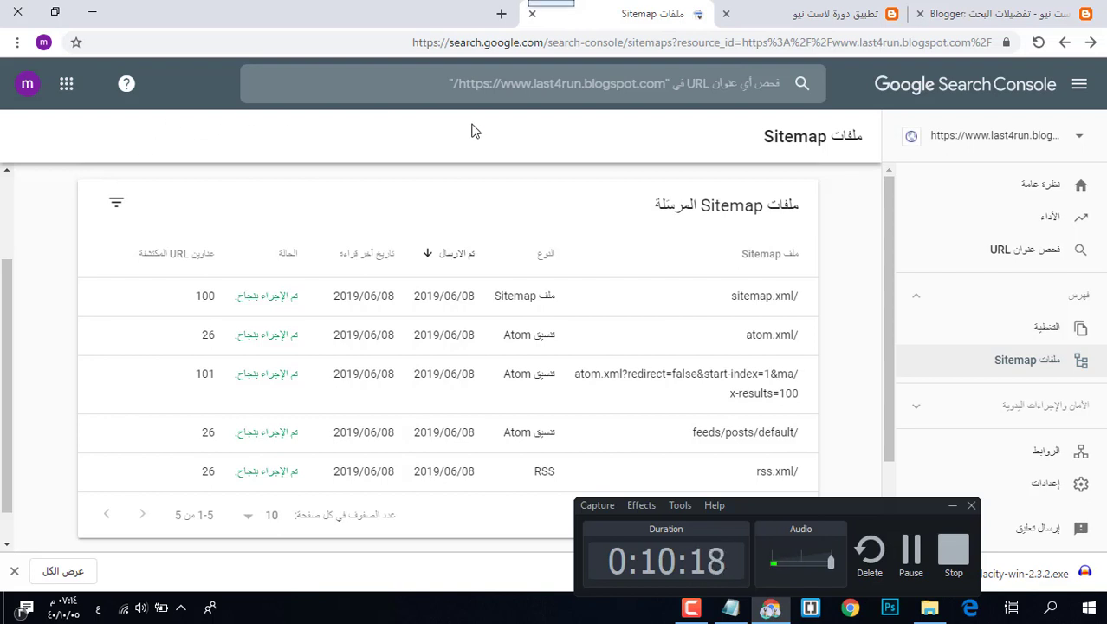
- Switch to Blogger and open the blog's Earnings page
click(966, 15)
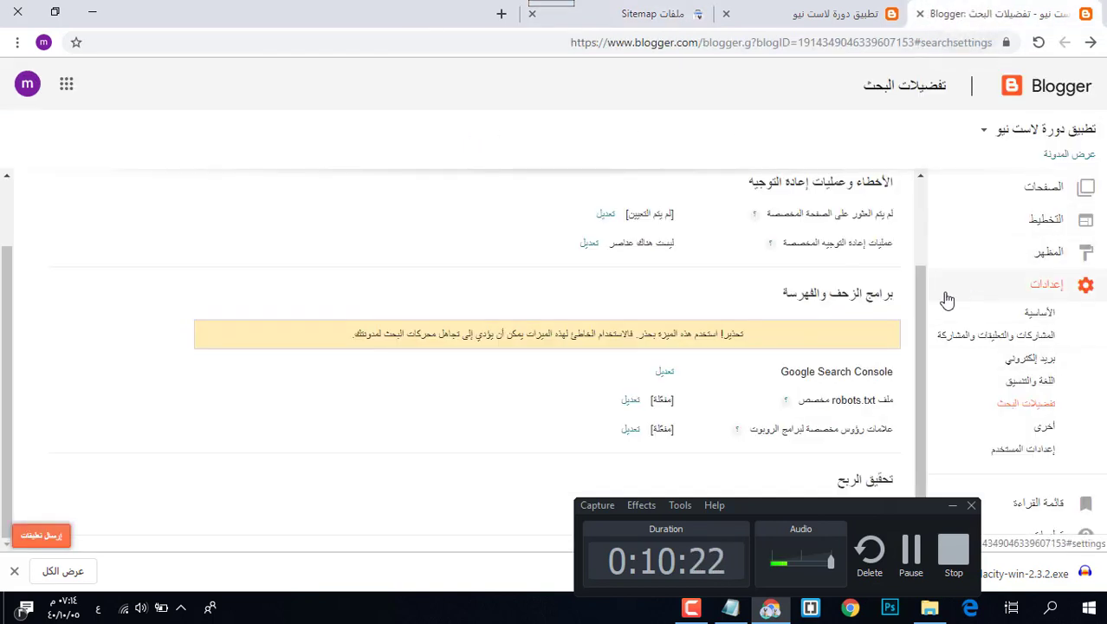
scroll(1012, 221, up, 1)
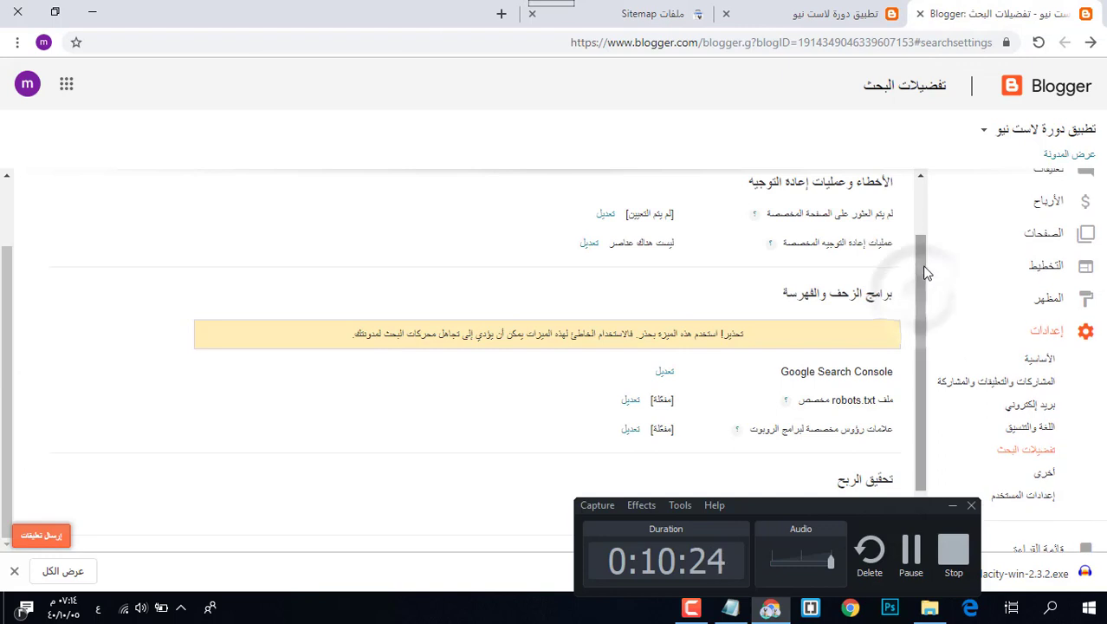
click(1013, 206)
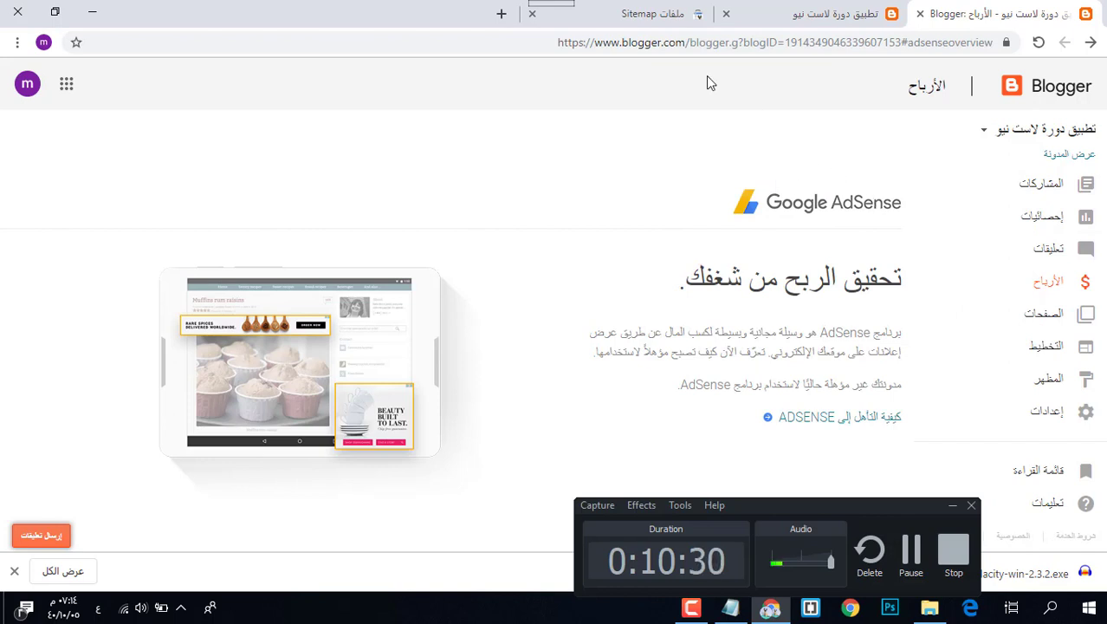
- Return to Search Console's Sitemap page and look over the blog's submitted sitemaps
click(661, 13)
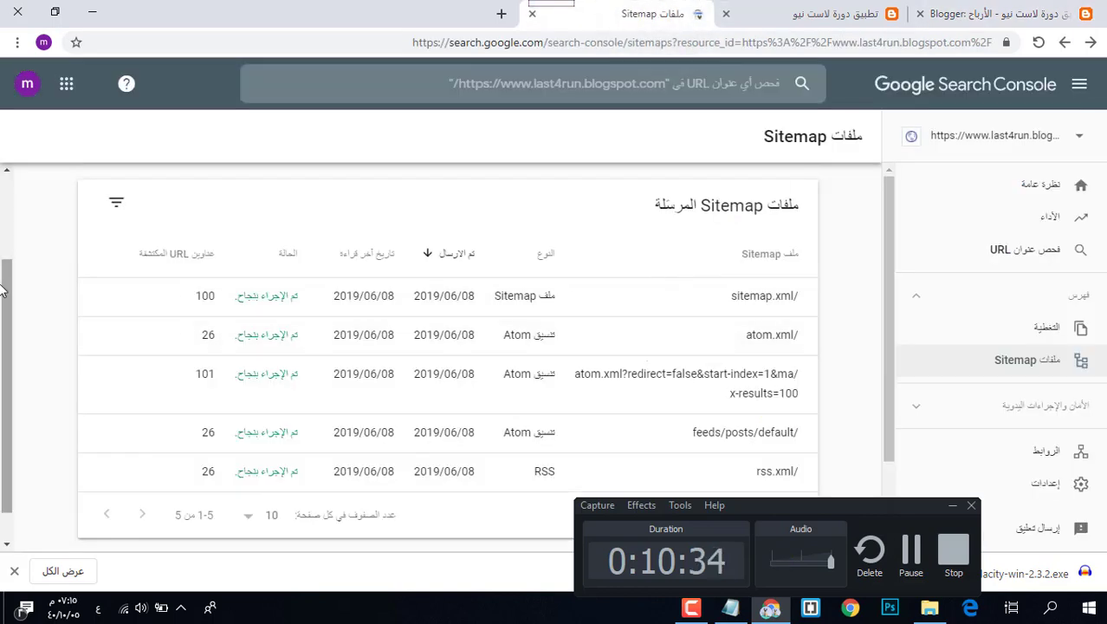
scroll(24, 234, up, 1)
scroll(23, 234, up, 1)
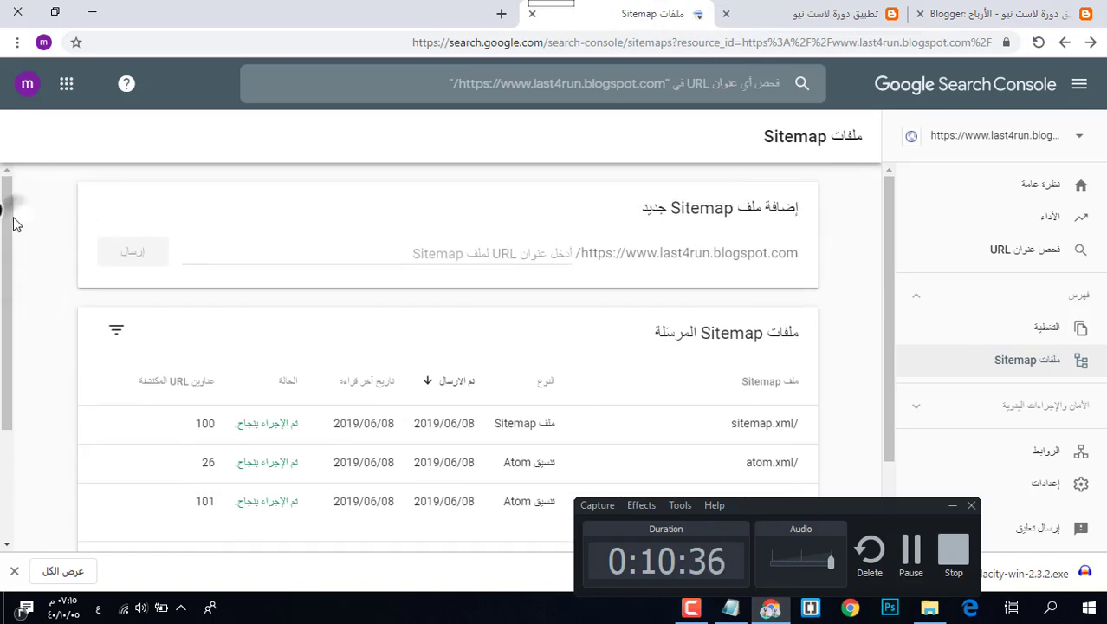
scroll(13, 242, down, 1)
scroll(17, 277, down, 2)
scroll(25, 251, up, 2)
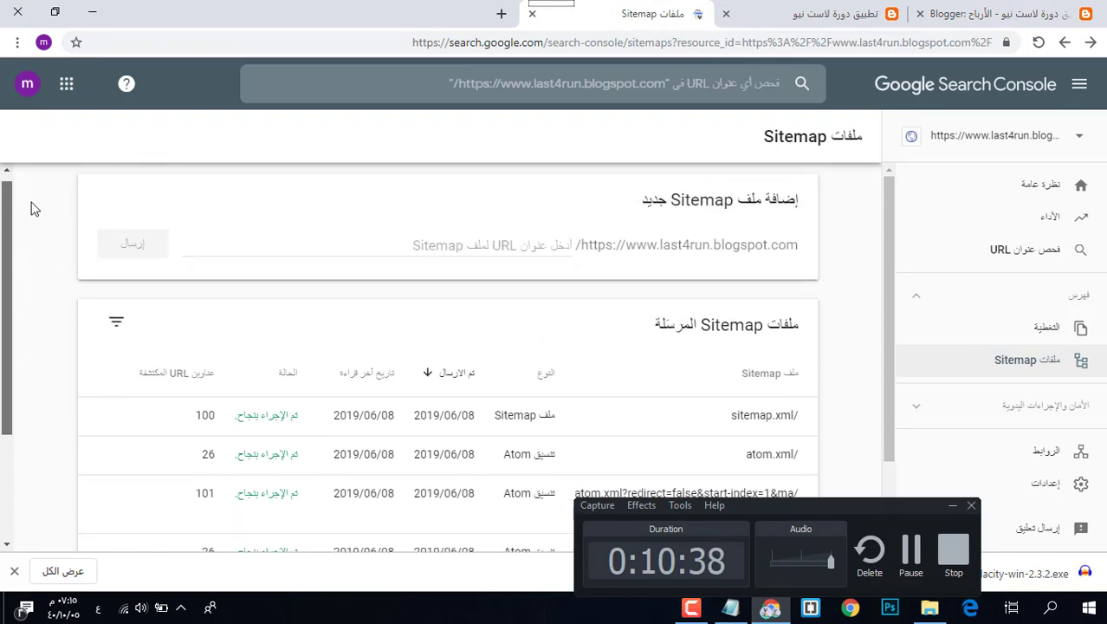